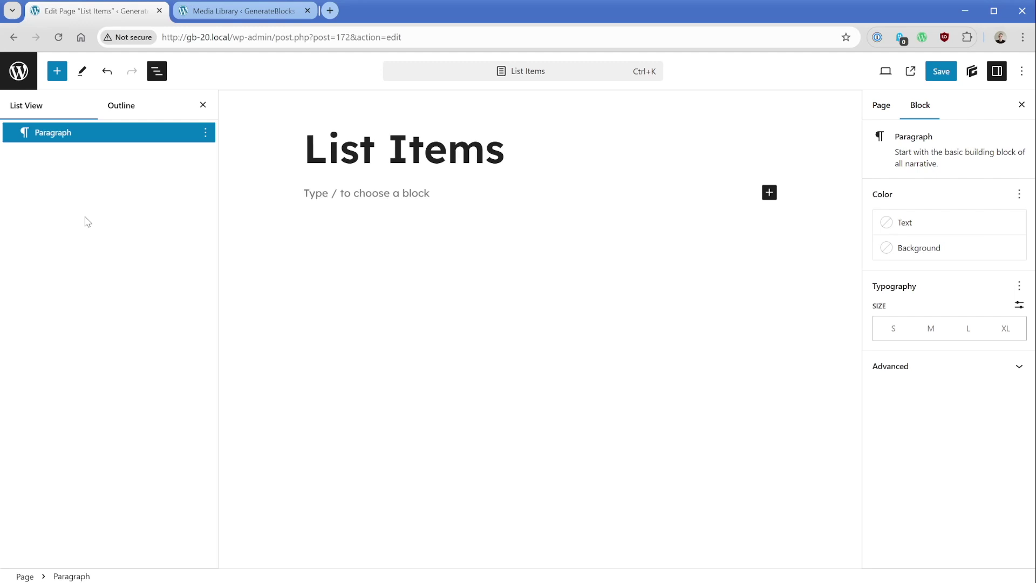
Step: Make a trial list with Item A and Item B using /list, then delete it
type("/list")
key("Return")
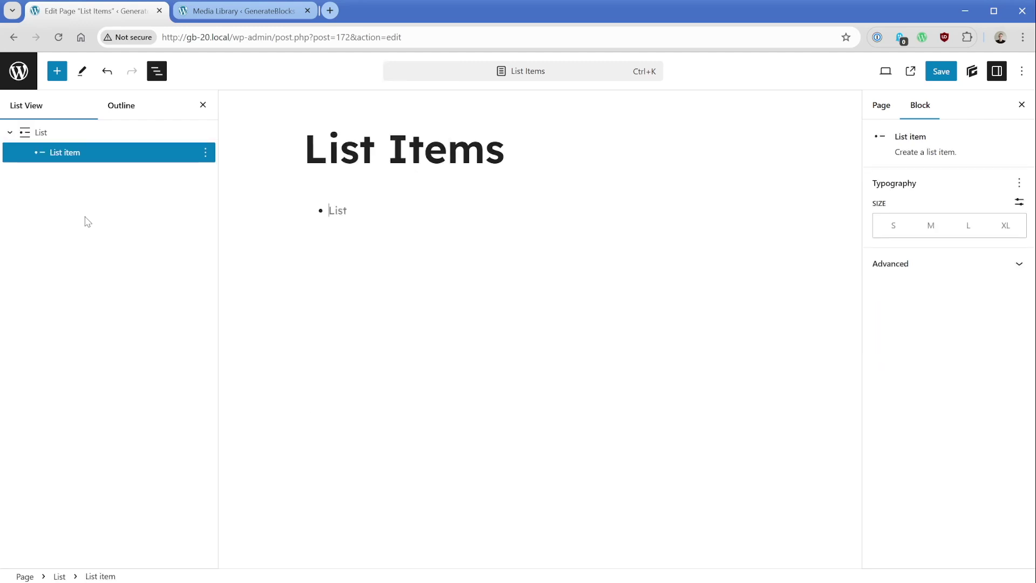
type("Item A")
key("Return")
type("Item B")
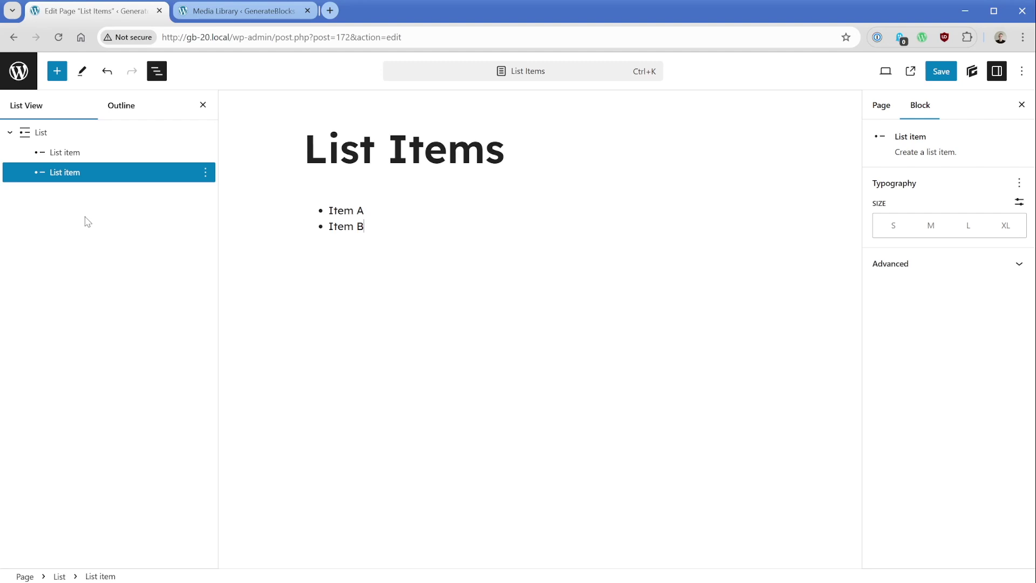
left_click(180, 134)
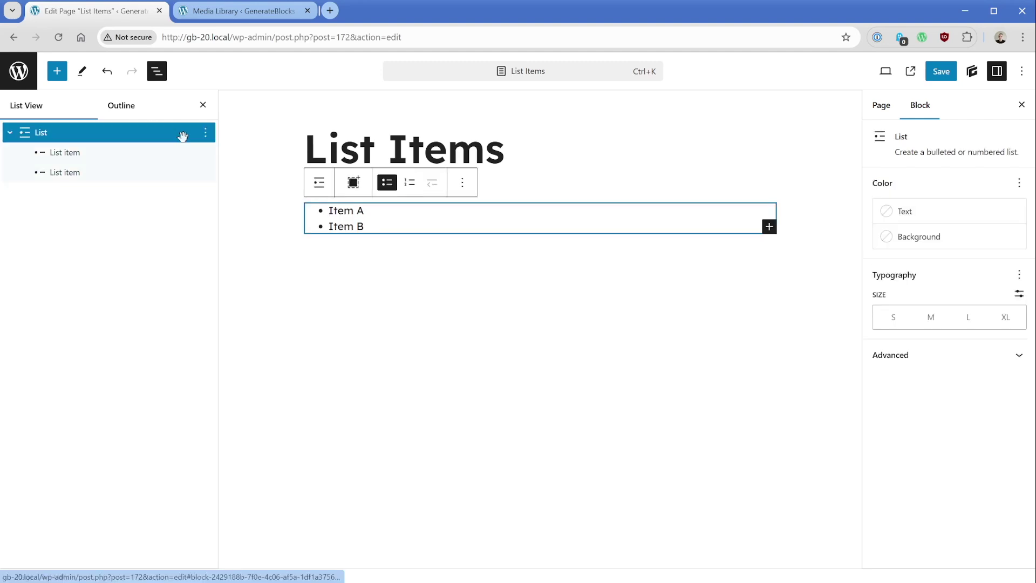
left_click(205, 132)
left_click(230, 402)
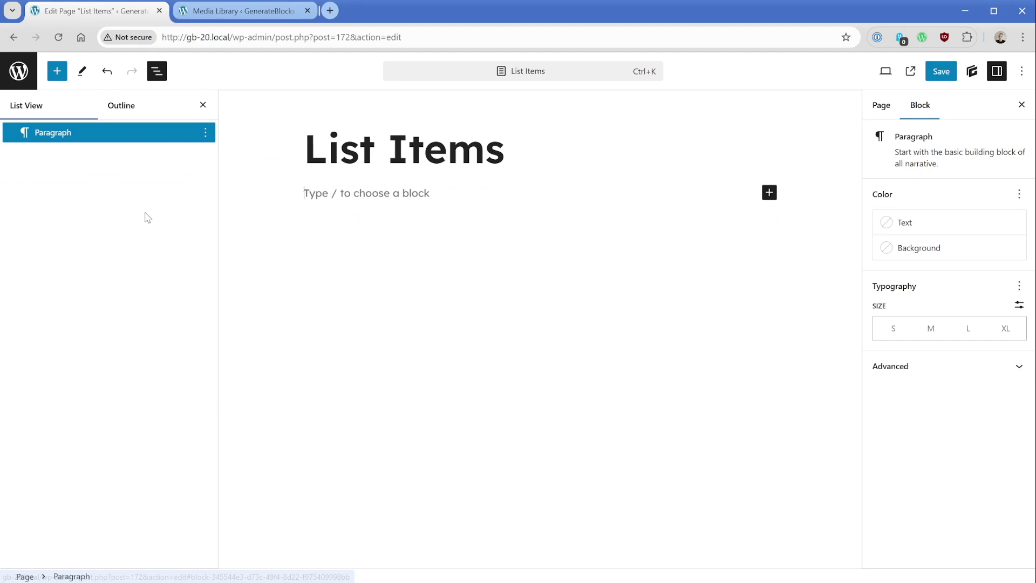
Step: Insert a Container via /cont and set its Tag Name to ol
type("/cont")
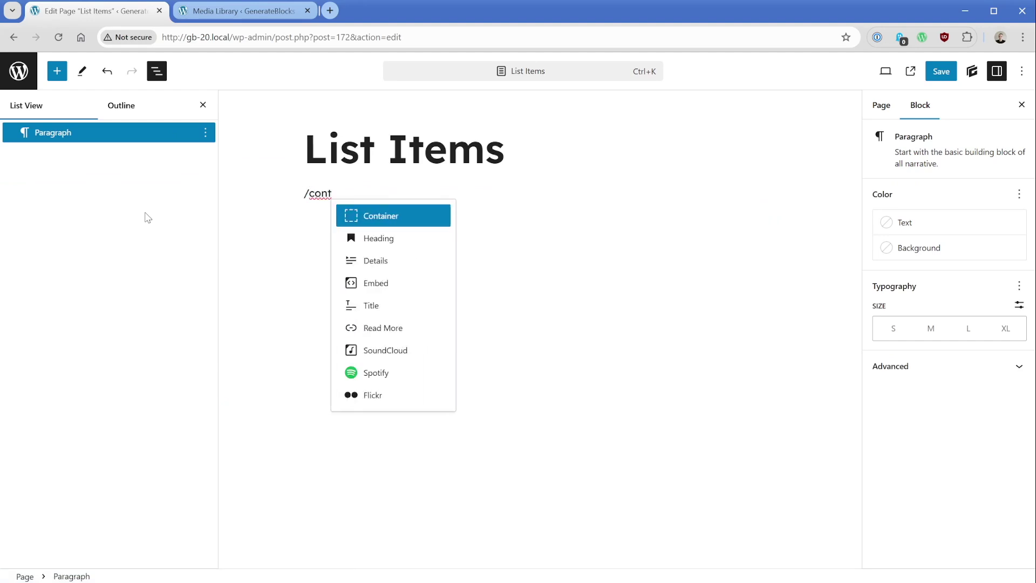
key("Return")
left_click(896, 227)
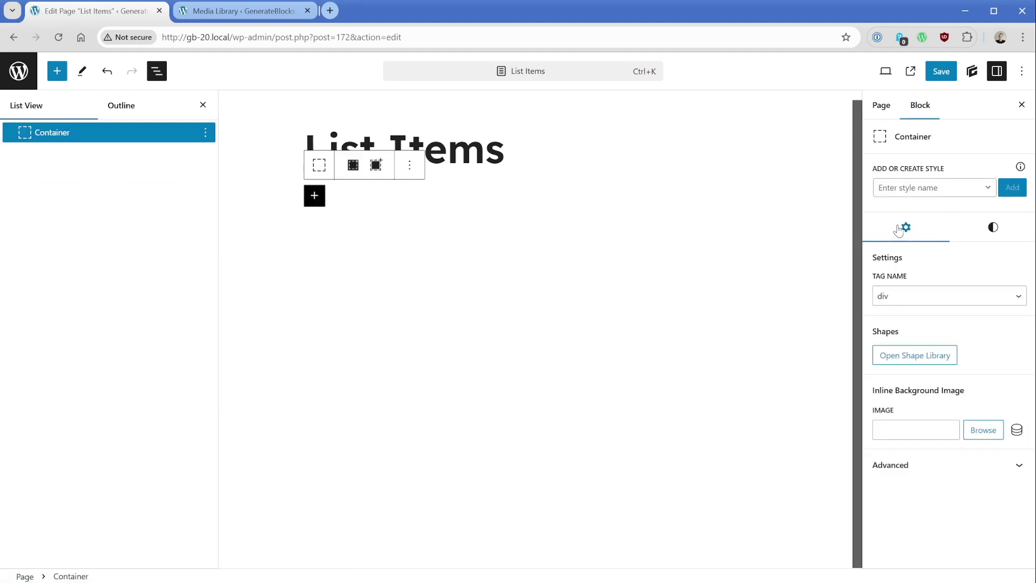
left_click(910, 301)
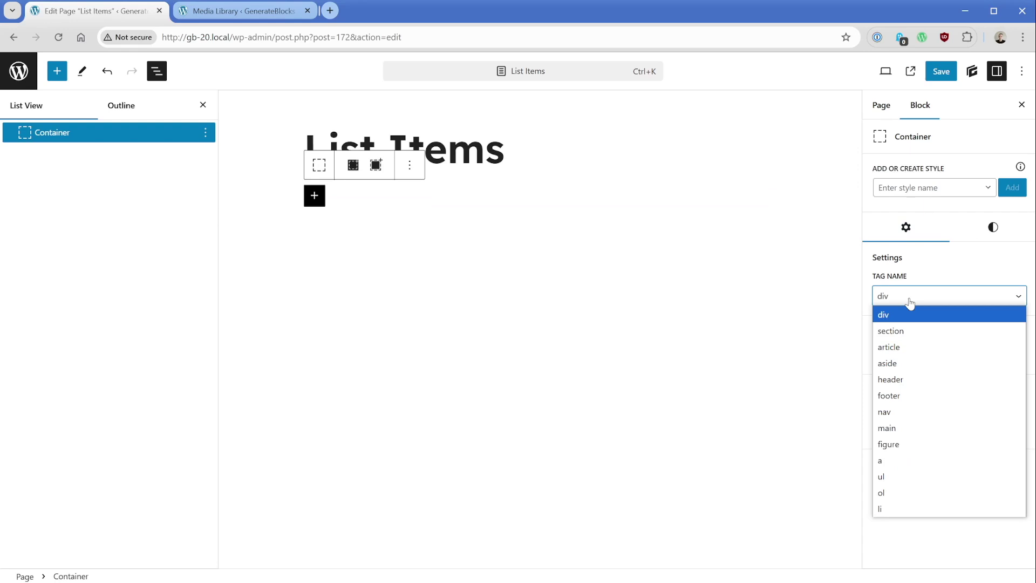
left_click(920, 492)
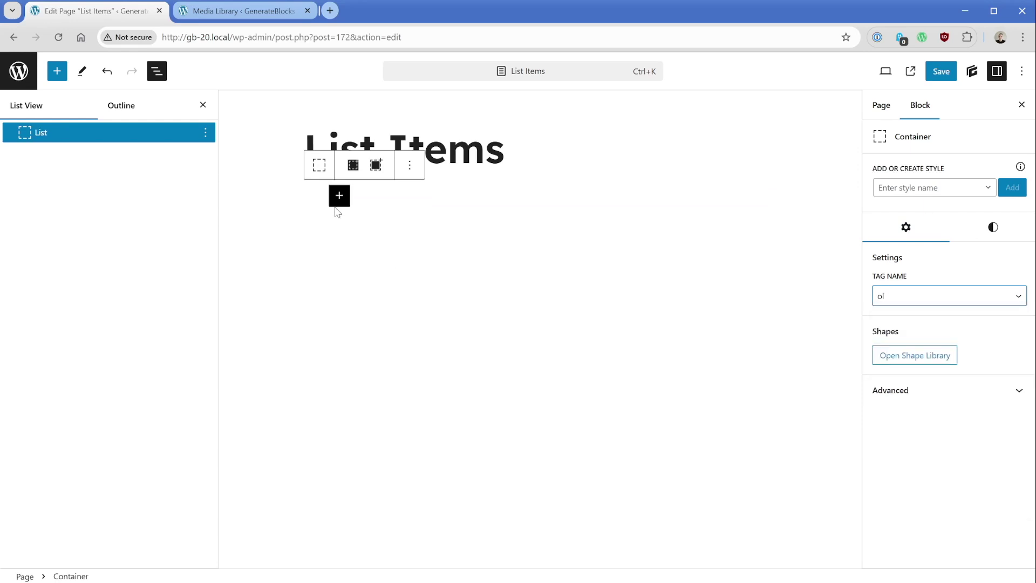
Step: Add a Text block inside the ordered list as an li reading 'Item 1'
left_click(339, 198)
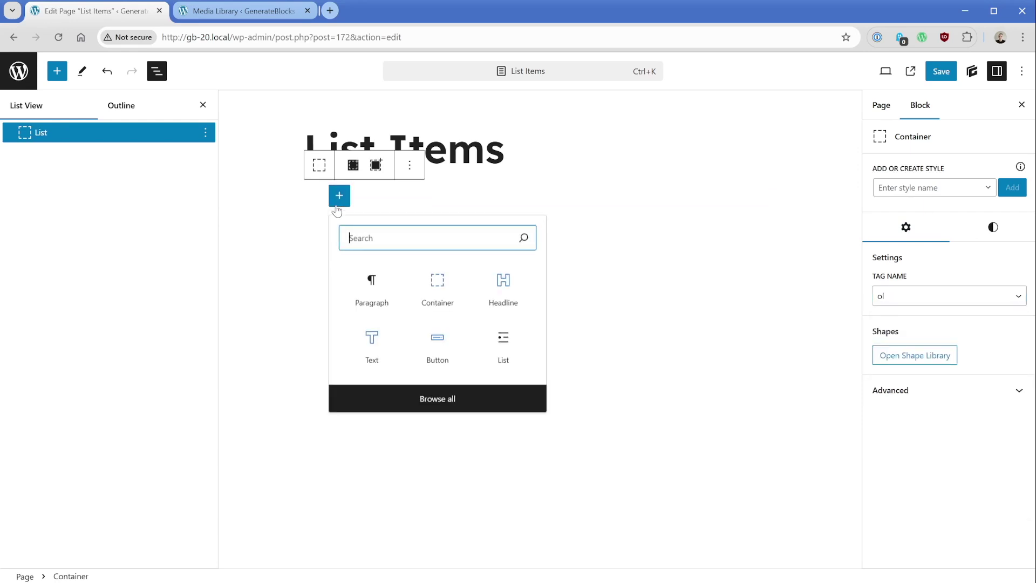
left_click(382, 355)
left_click(900, 299)
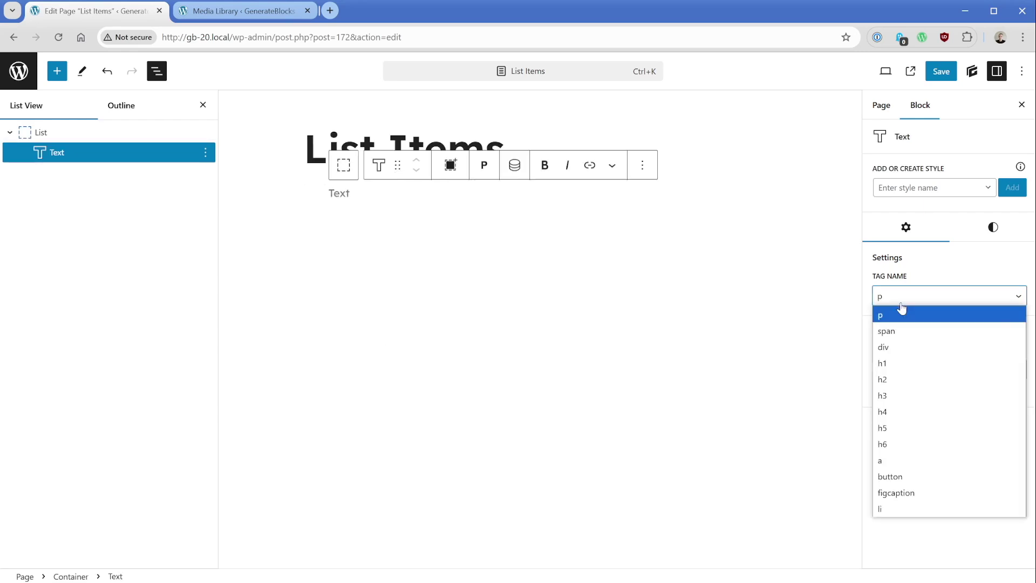
left_click(888, 508)
left_click(331, 193)
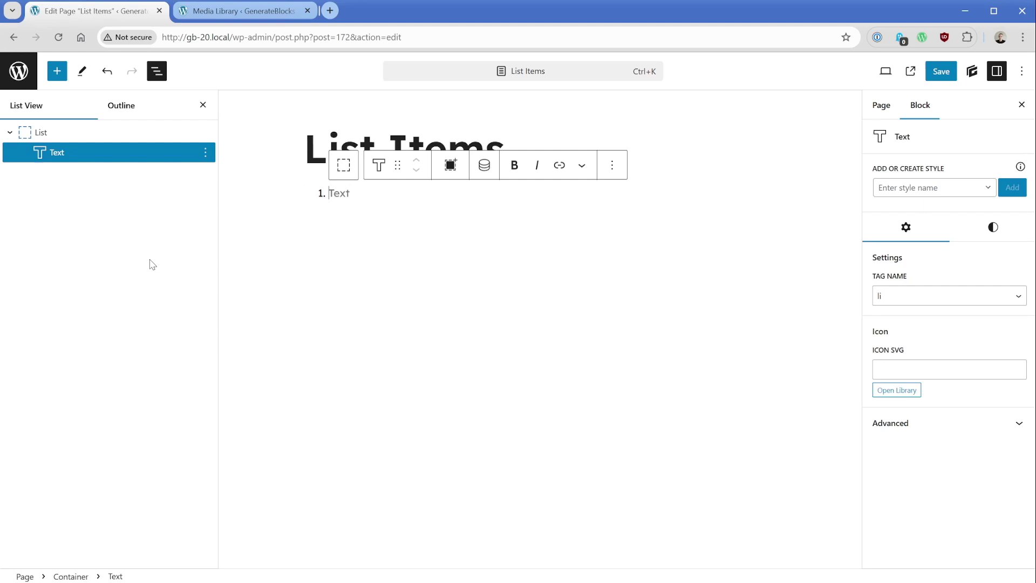
type("Item 1")
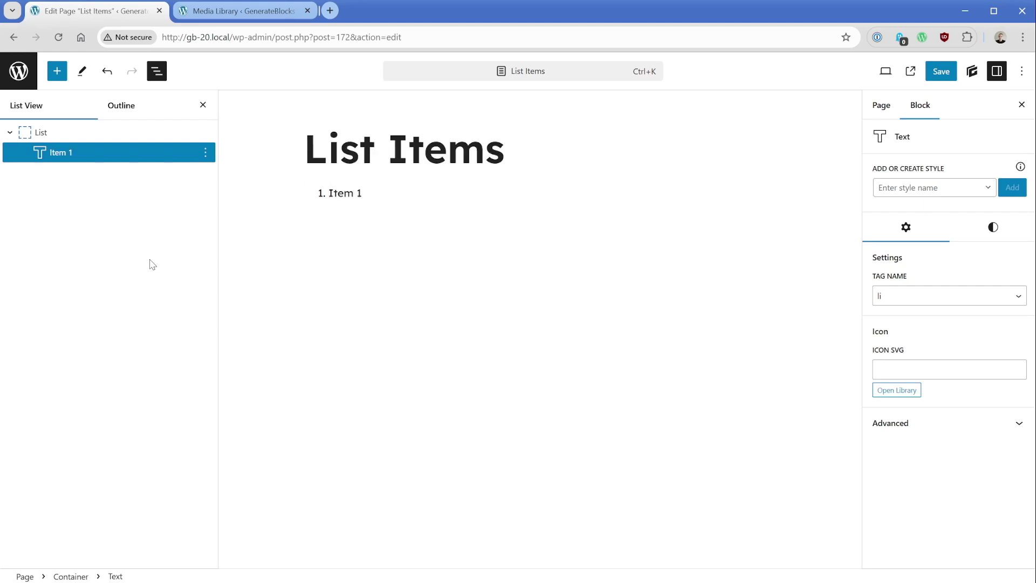
Step: Duplicate the Item 1 entry twice so the list has three items
left_click(205, 153)
left_click(214, 226)
left_click(205, 172)
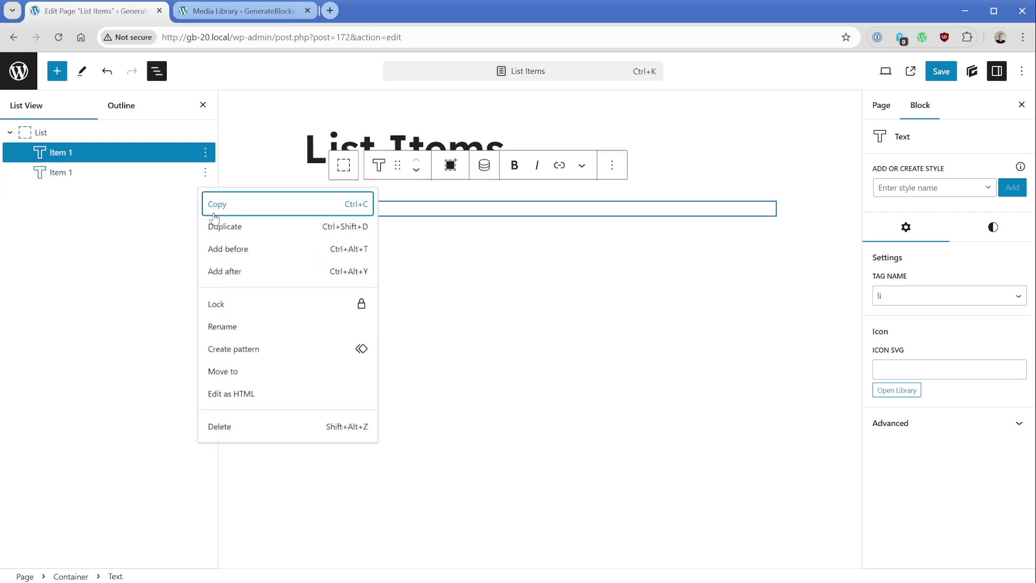
left_click(218, 226)
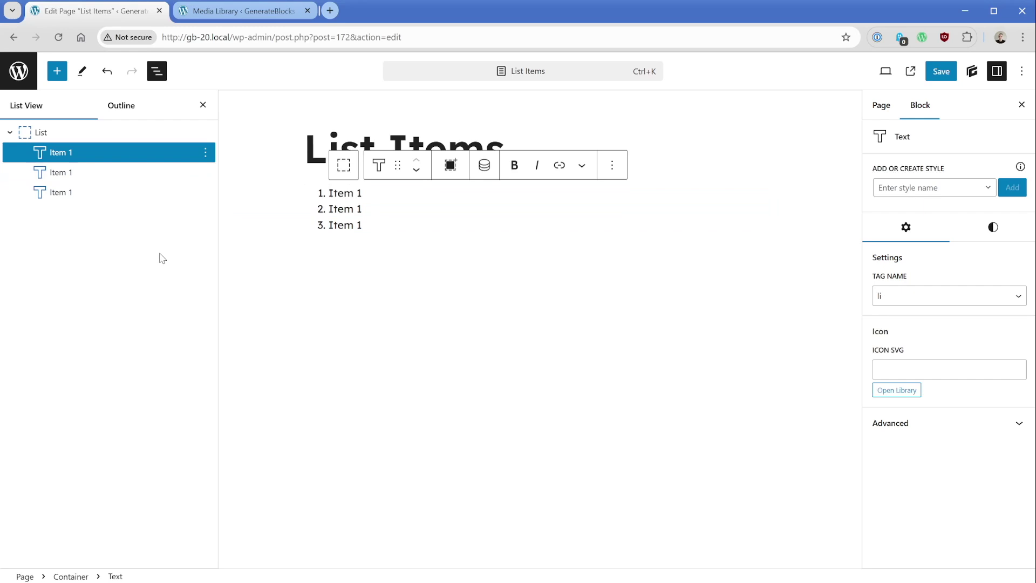
left_click(119, 192)
Step: Add a Container after the three items and set its Tag Name to li
key("Return")
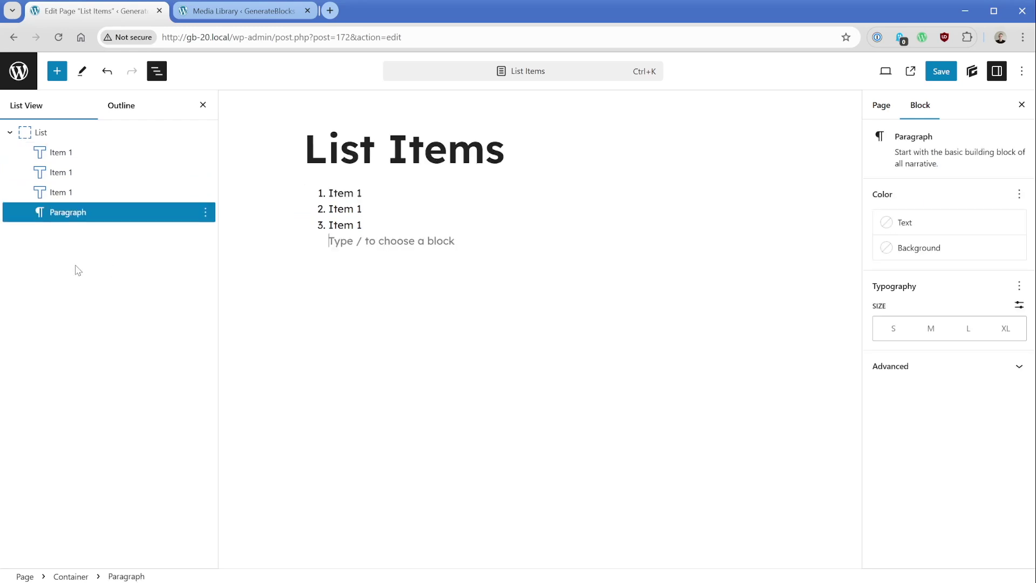
type("/")
key("Down")
key("Down")
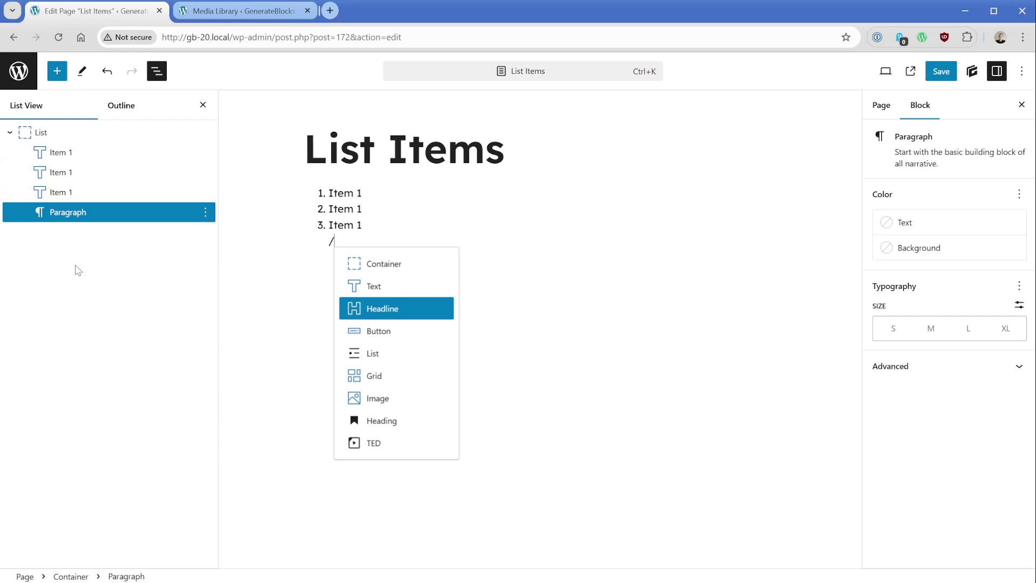
key("Up")
key("Up")
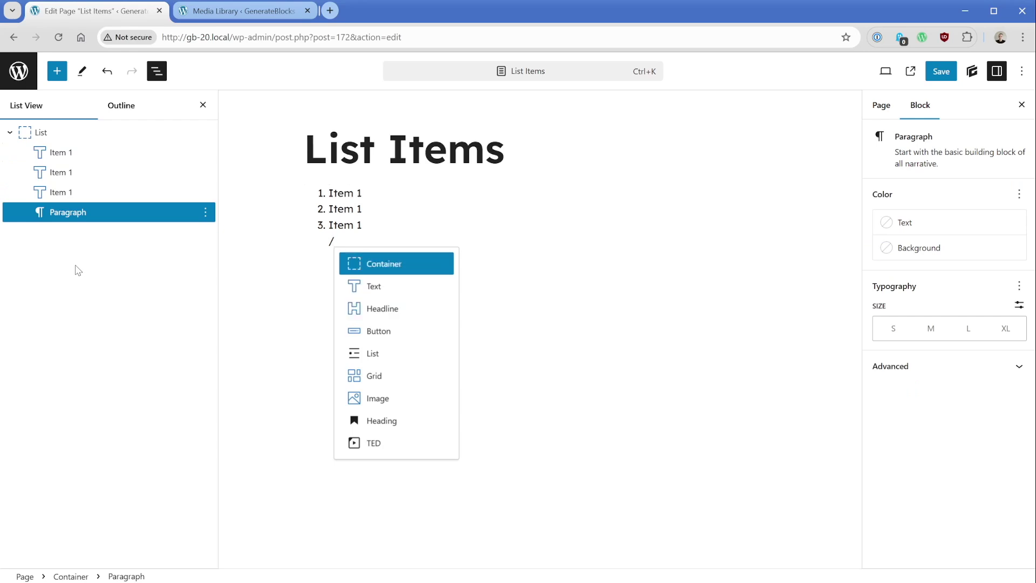
key("Return")
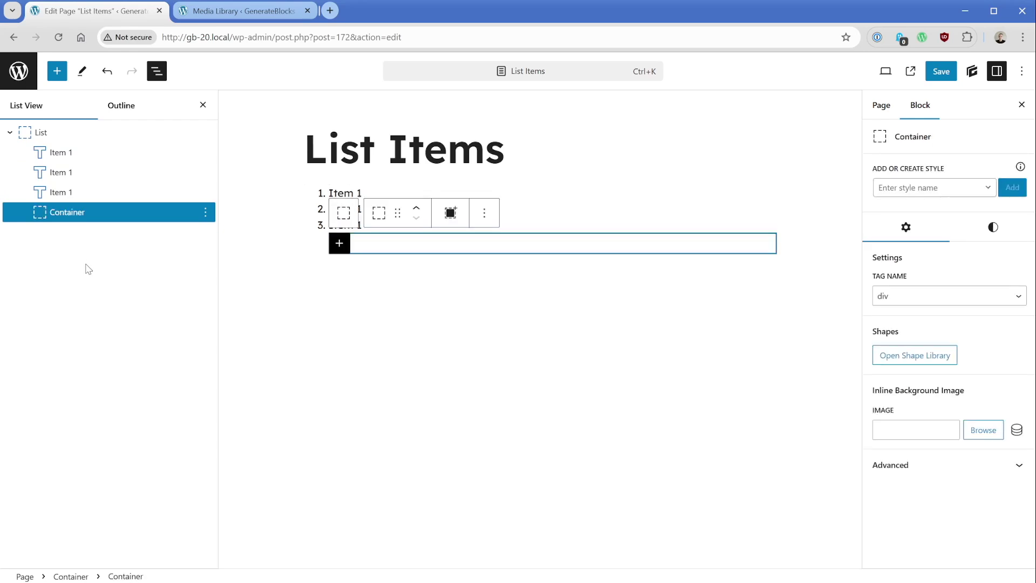
left_click(925, 296)
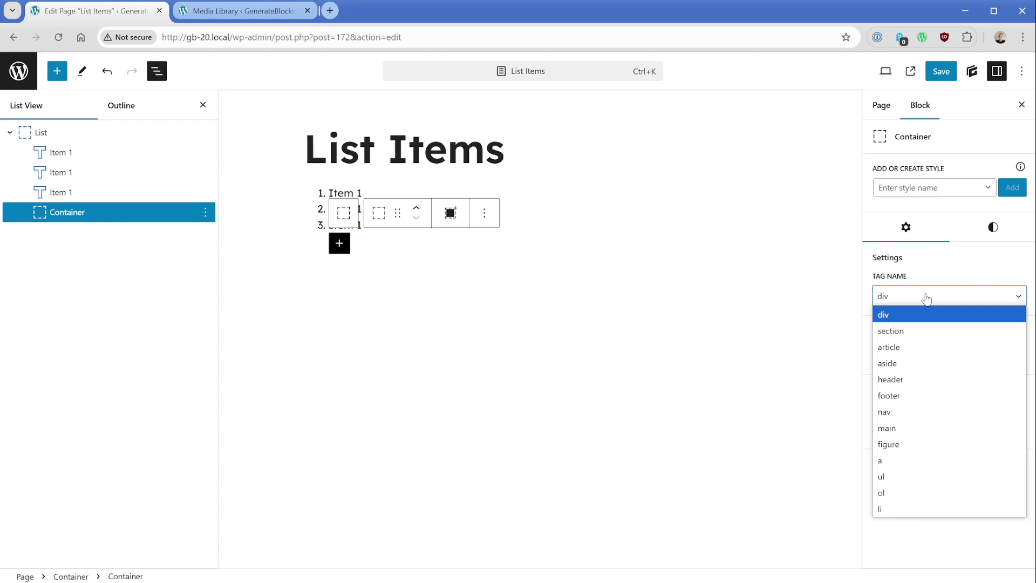
left_click(891, 509)
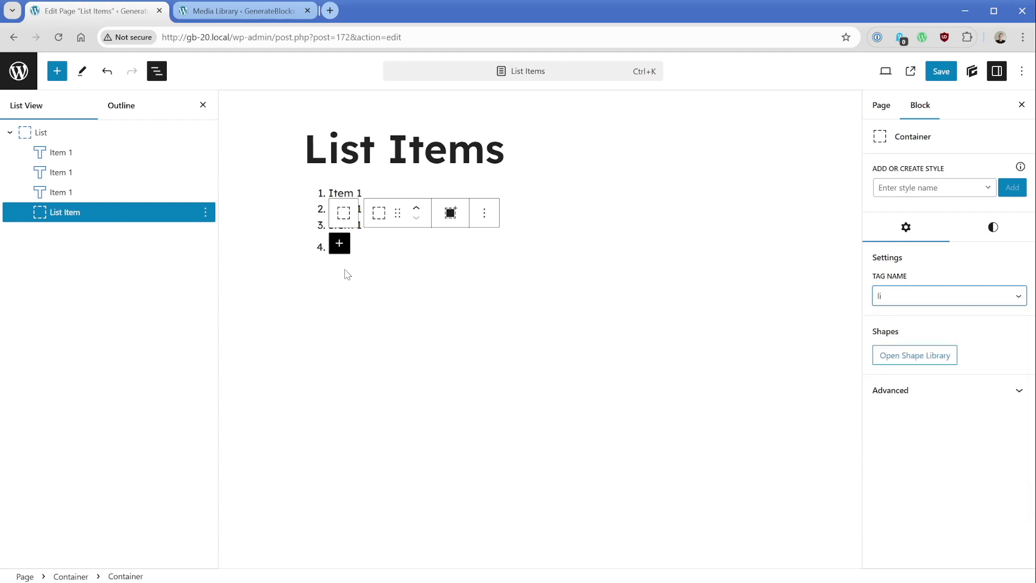
Step: Nest a Container inside the fourth item and make it a ul
left_click(339, 243)
left_click(442, 325)
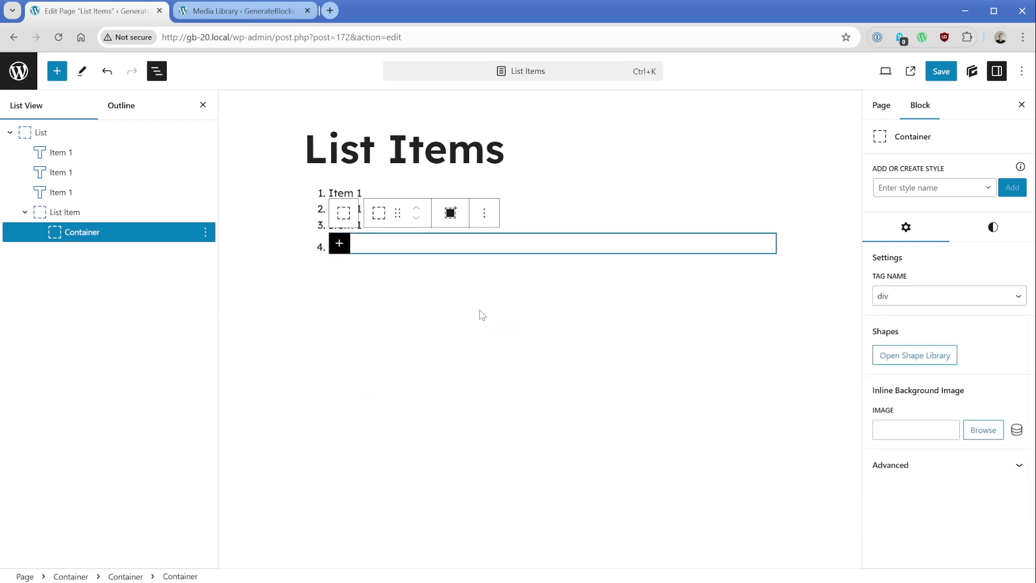
left_click(909, 300)
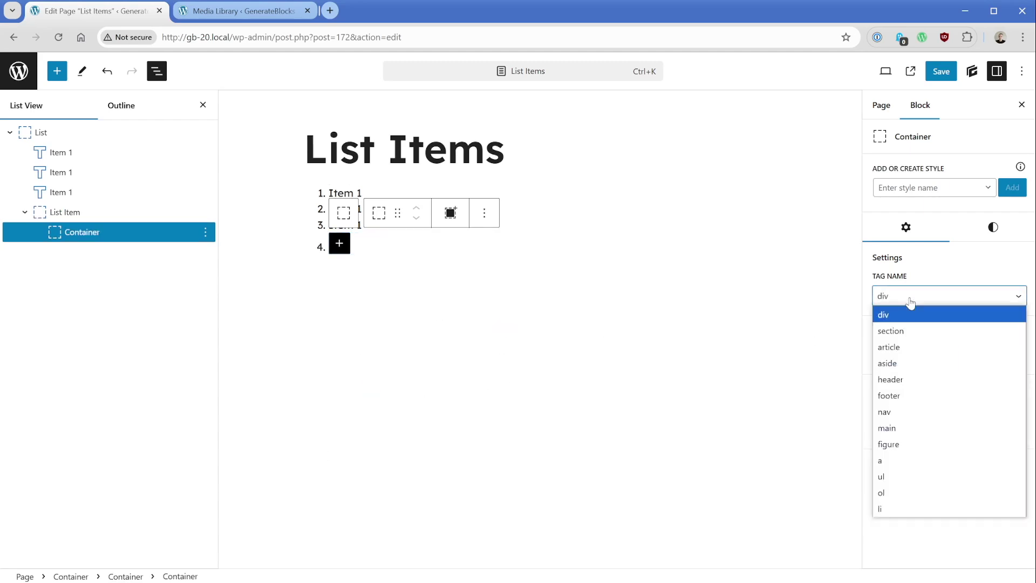
left_click(910, 477)
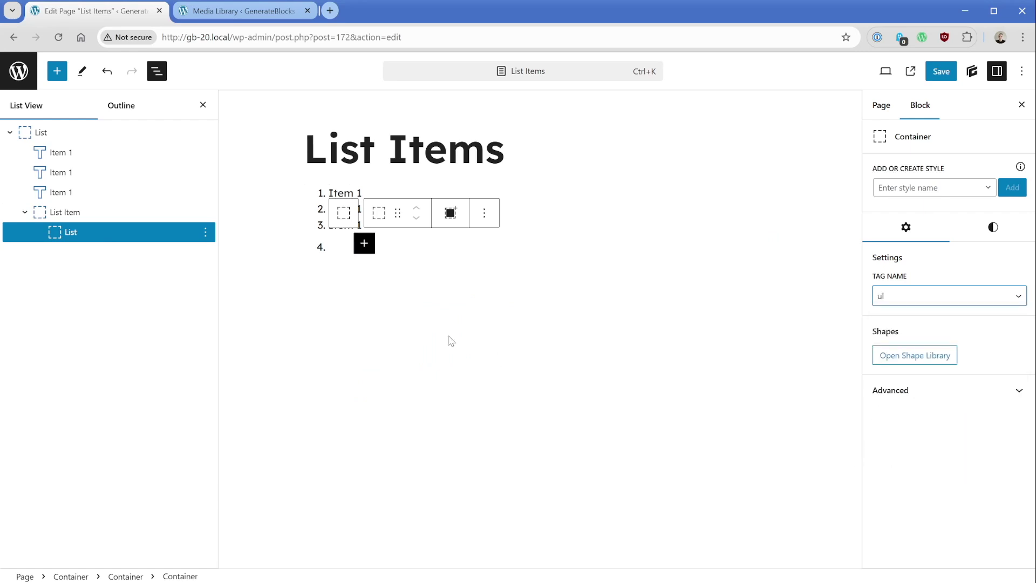
Step: Add a Text block reading 'Sample text' to the nested list, tagged li
left_click(364, 244)
left_click(539, 333)
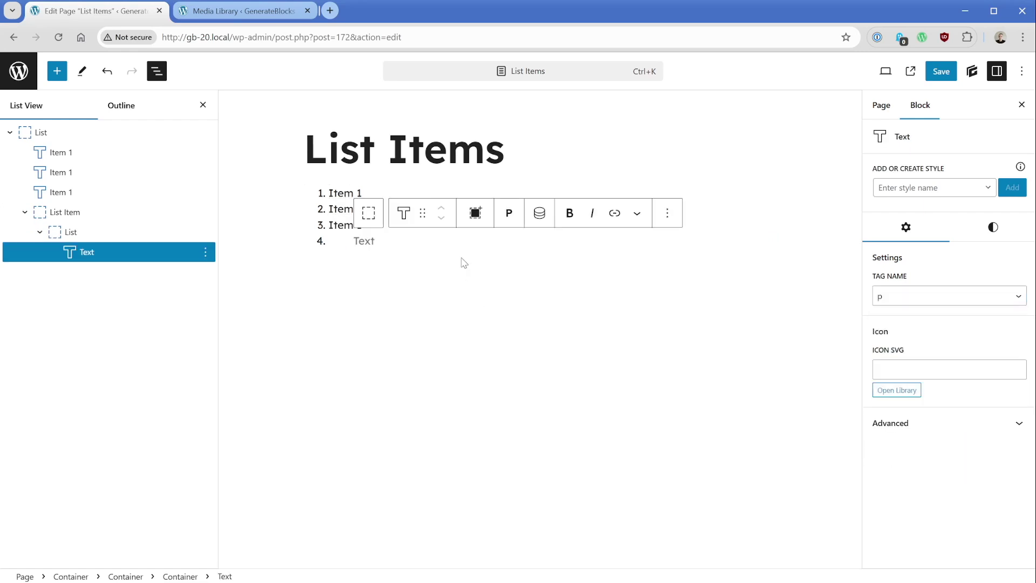
type("Sample text")
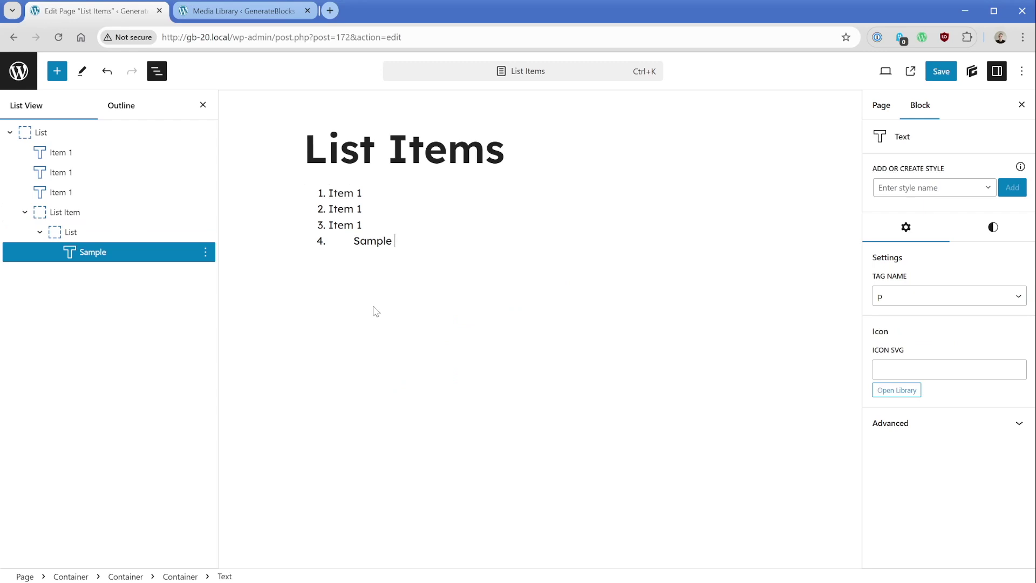
left_click(885, 296)
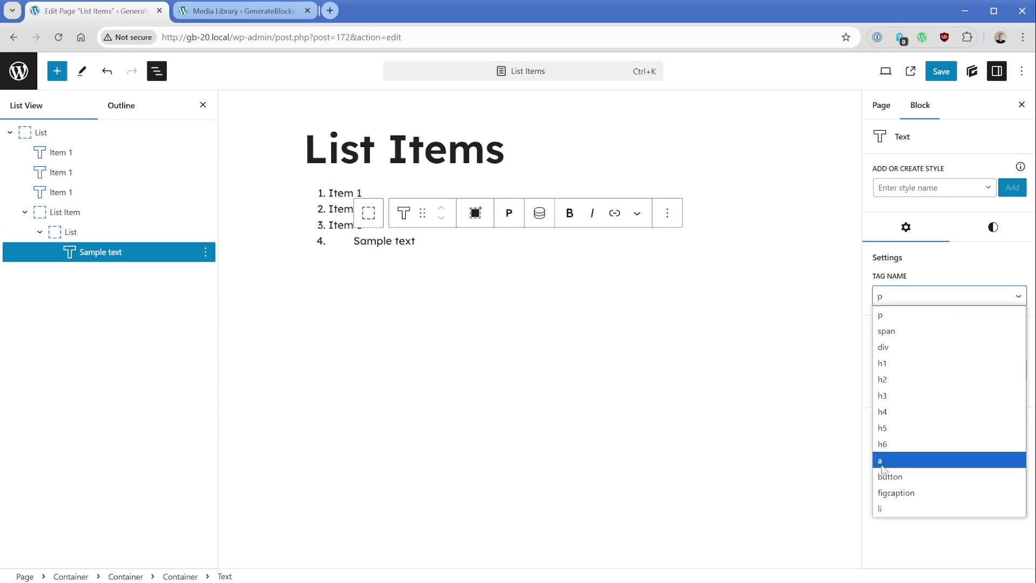
left_click(885, 499)
Step: Duplicate the Sample text item twice for three nested entries
left_click(637, 213)
left_click(655, 274)
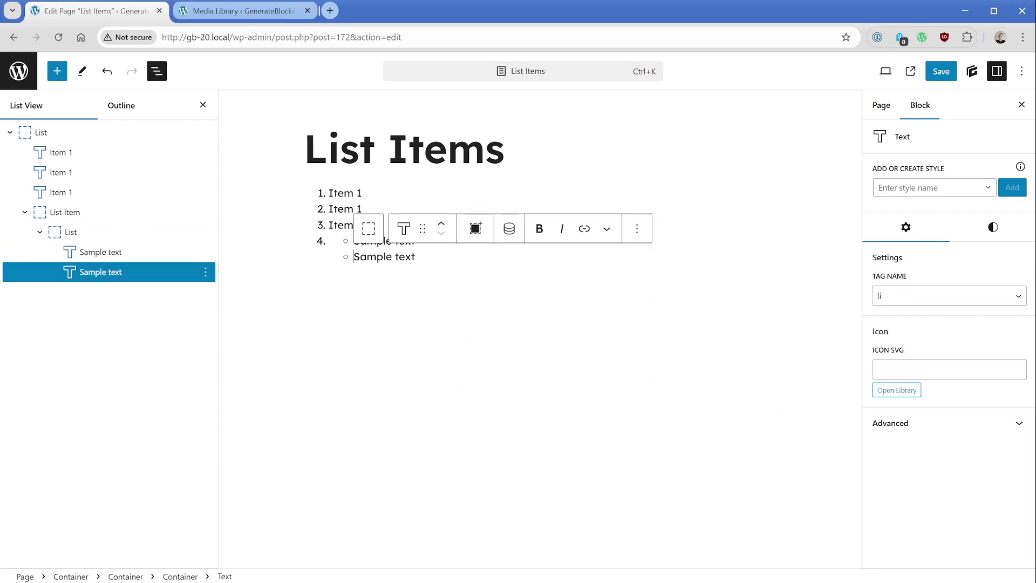
left_click(637, 229)
left_click(661, 288)
left_click(66, 134)
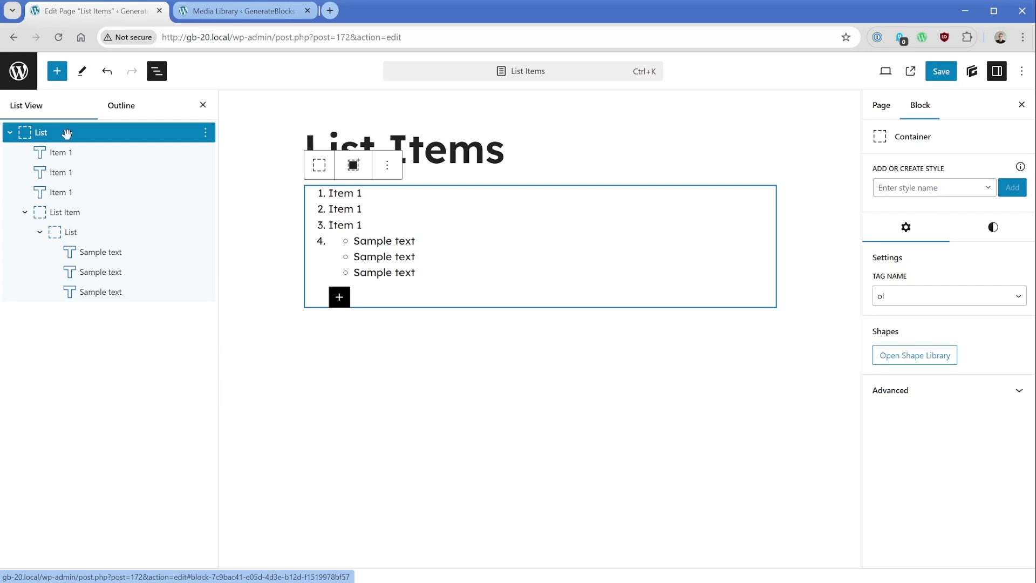
left_click(83, 369)
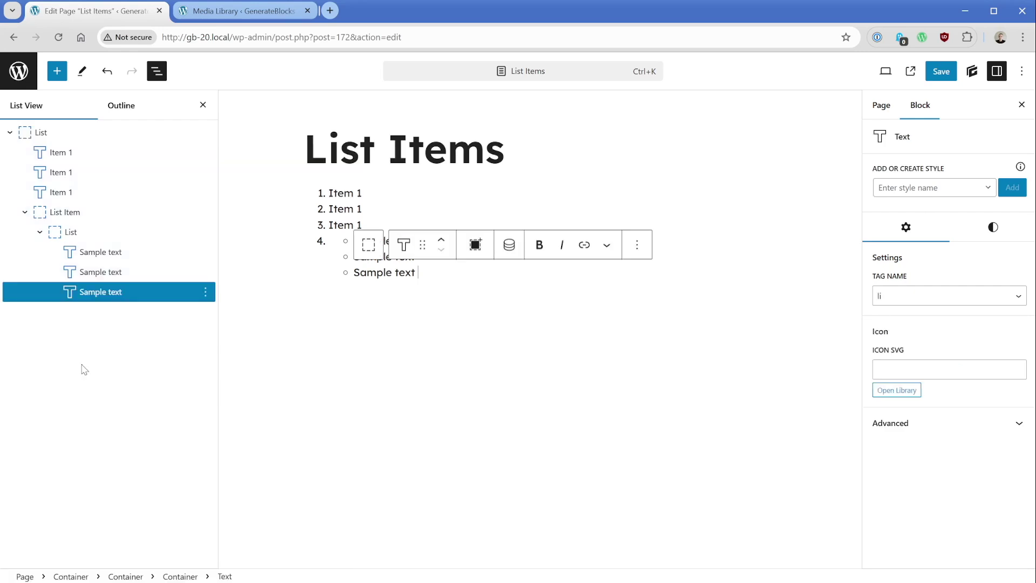
Step: Add a new Container after the last Sample text item and set its tag to li
key("Return")
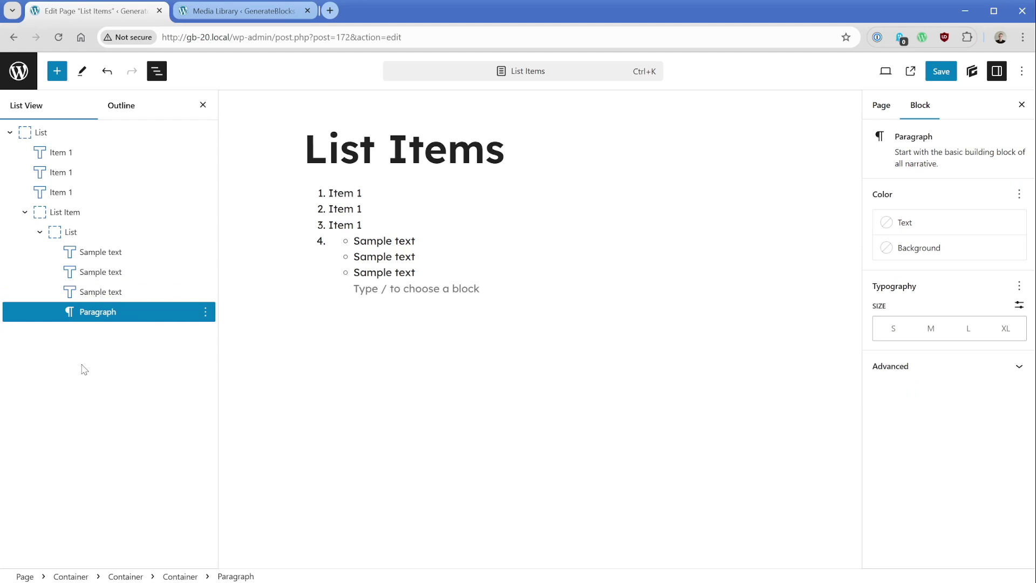
type("/")
key("Return")
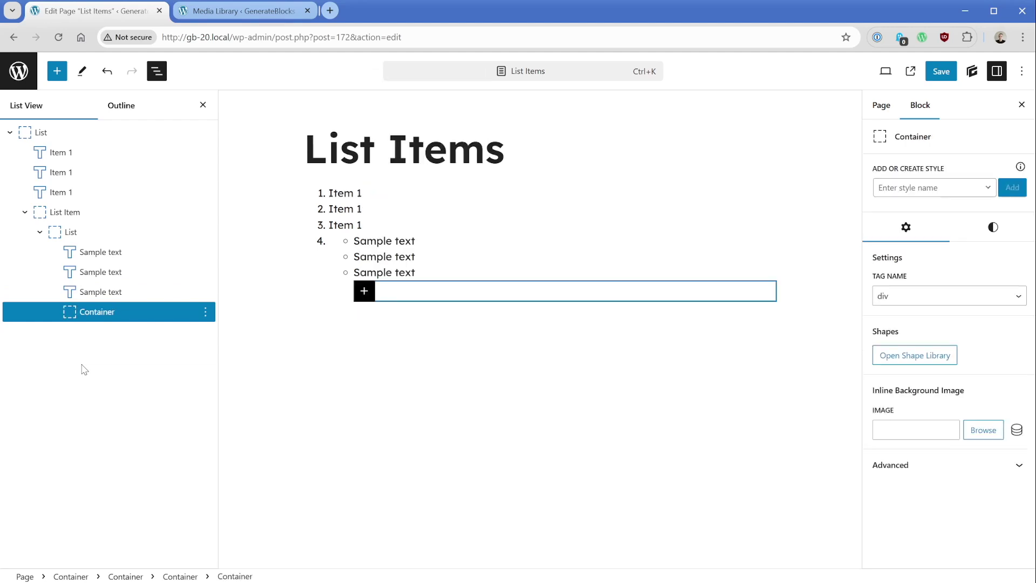
left_click(898, 300)
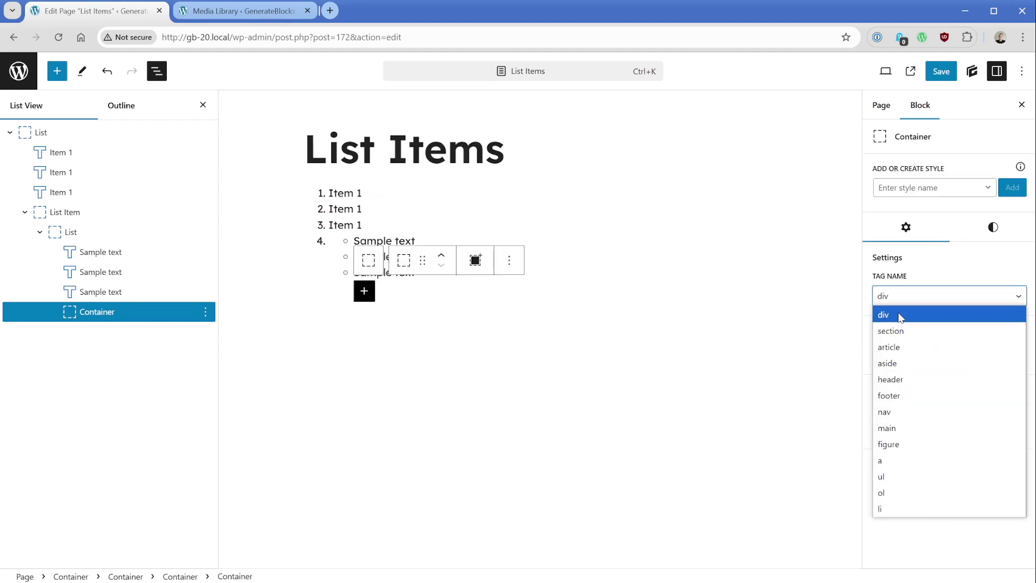
left_click(883, 508)
Step: Insert an Image block in that item with the forest and wooden pier photo
left_click(365, 291)
type("im")
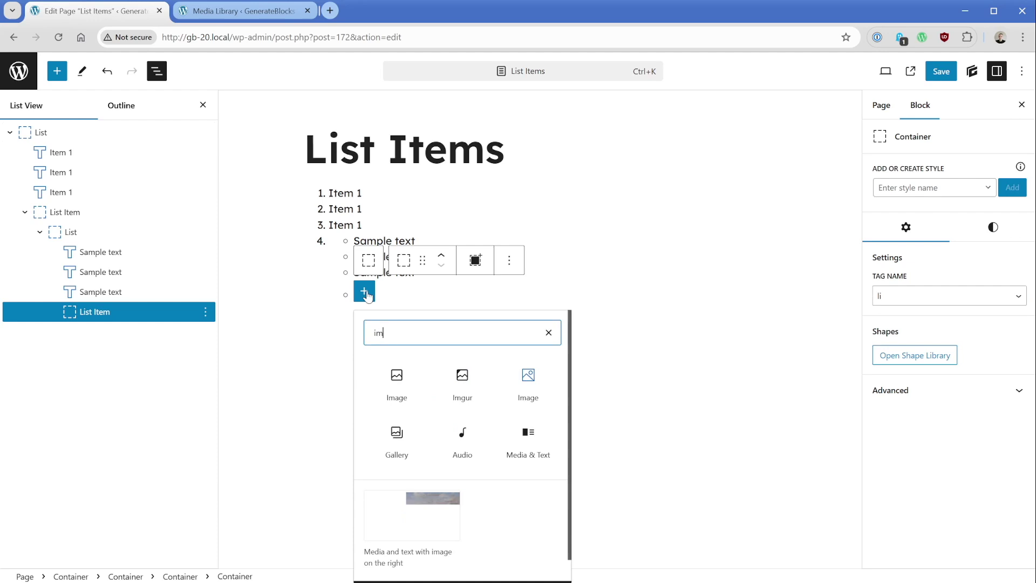
left_click(516, 383)
left_click(459, 420)
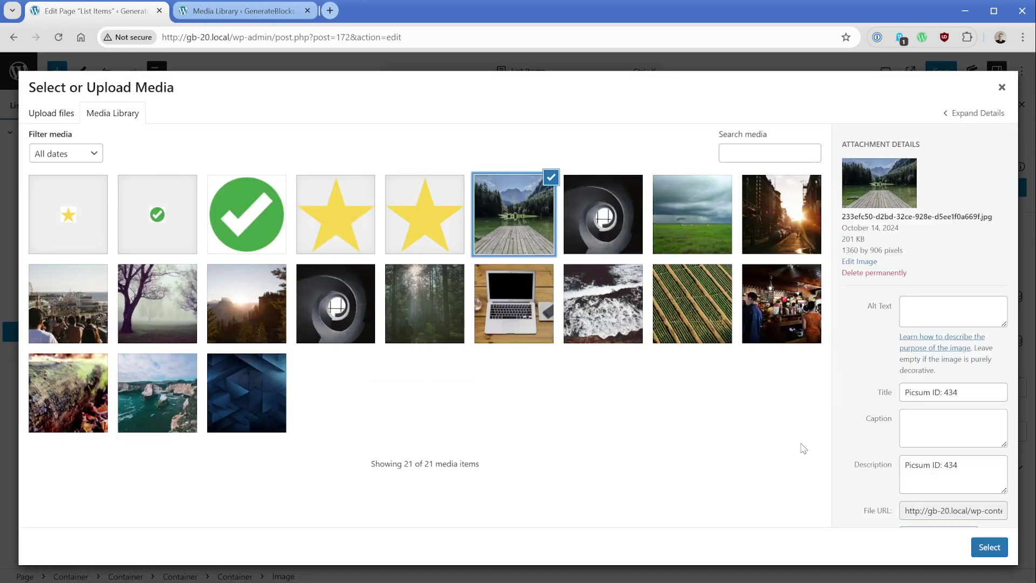
left_click(989, 546)
left_click(85, 230)
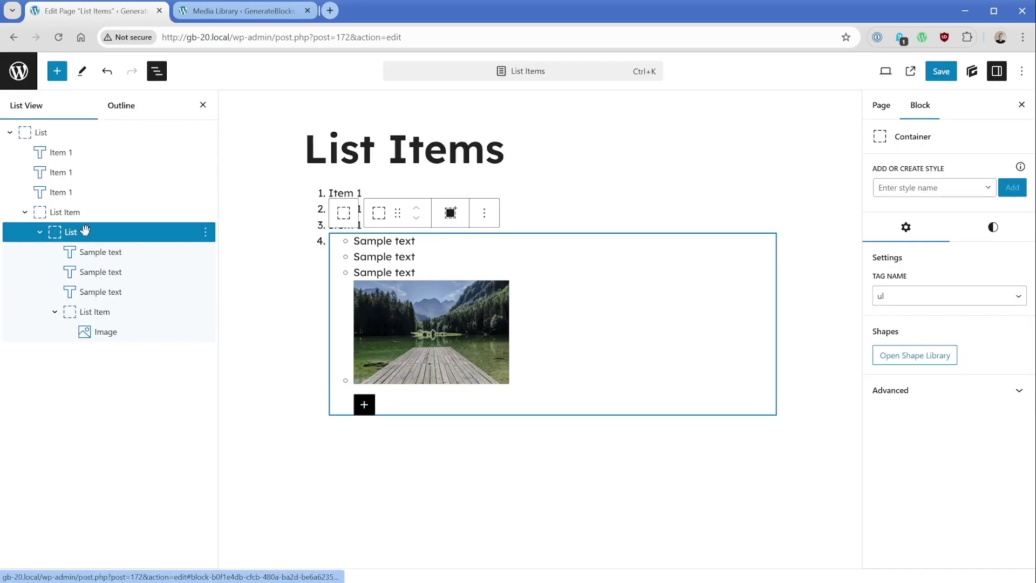
Step: Select the first nested Sample text item and enter 1.25rem as its Font Size
left_click(61, 133)
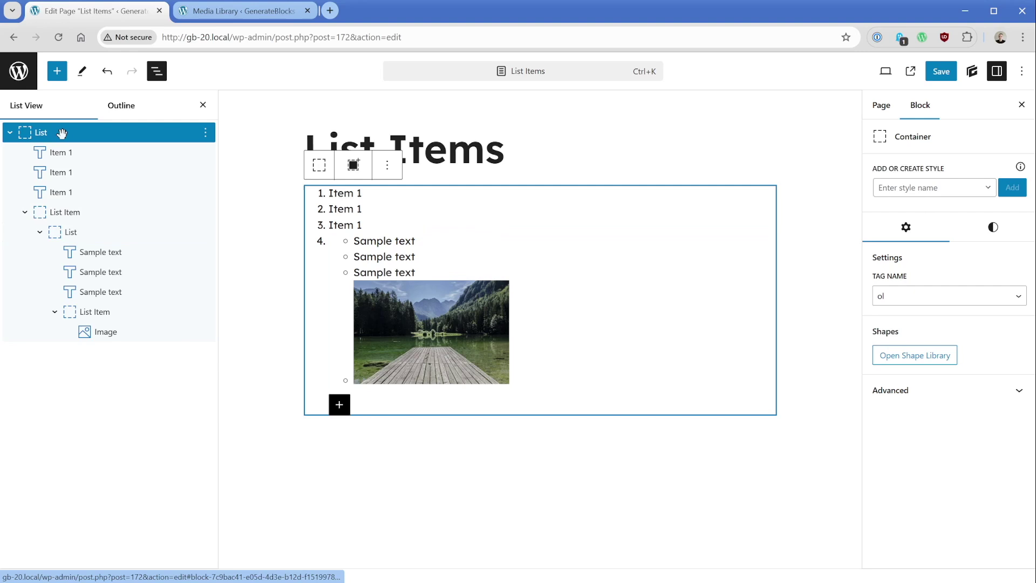
left_click(76, 231)
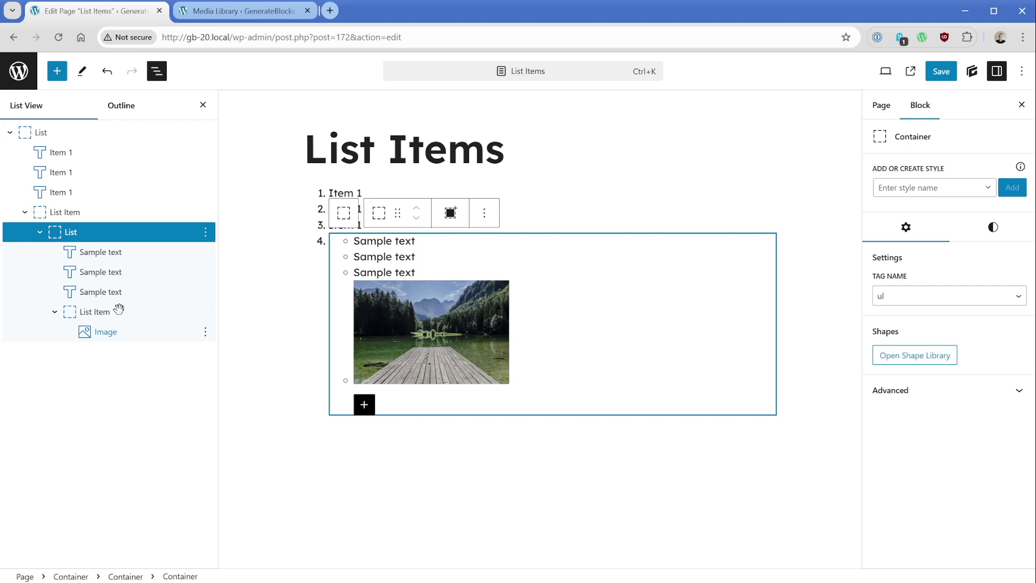
left_click(127, 255)
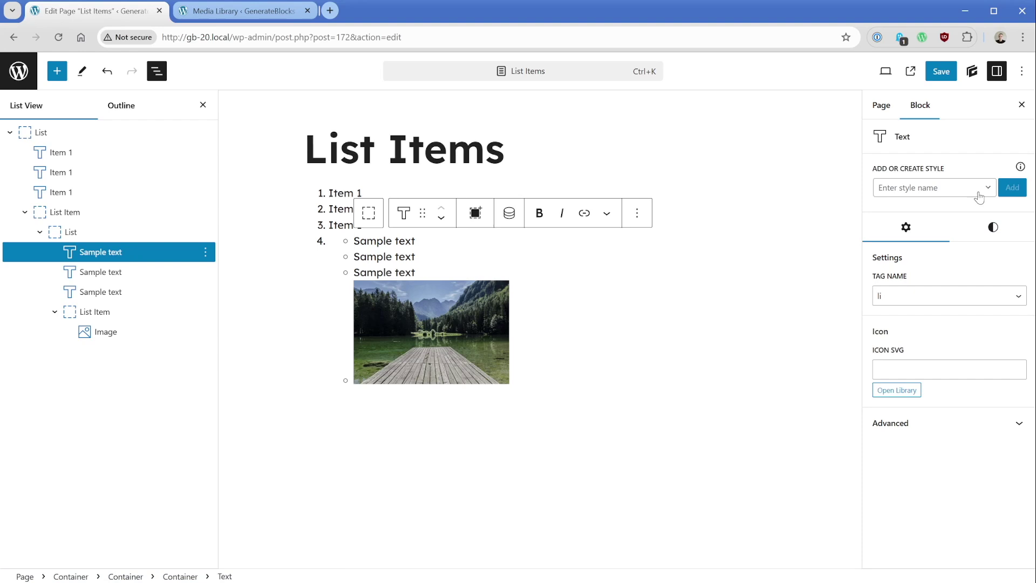
left_click(988, 236)
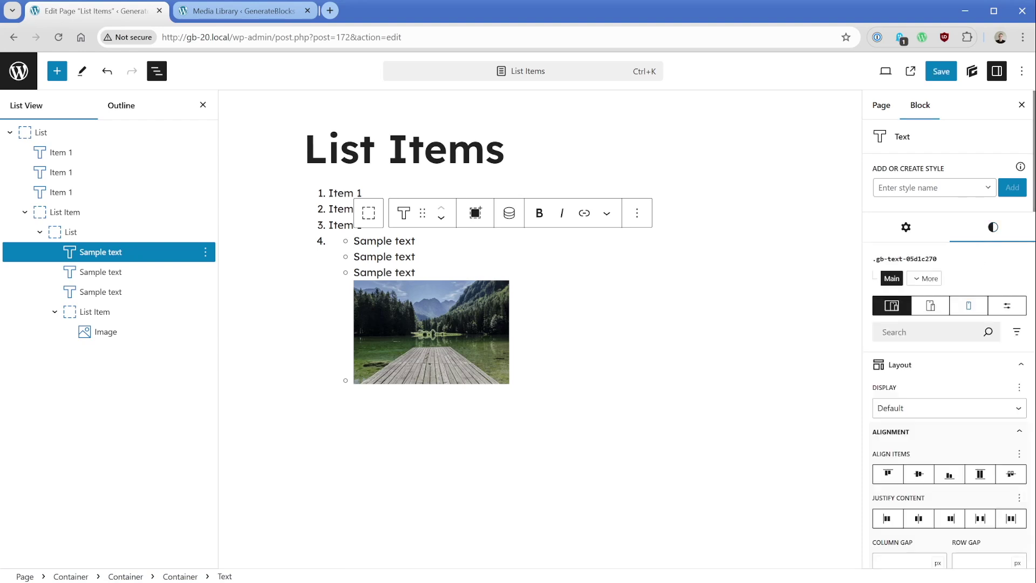
scroll(943, 372, "down", 10)
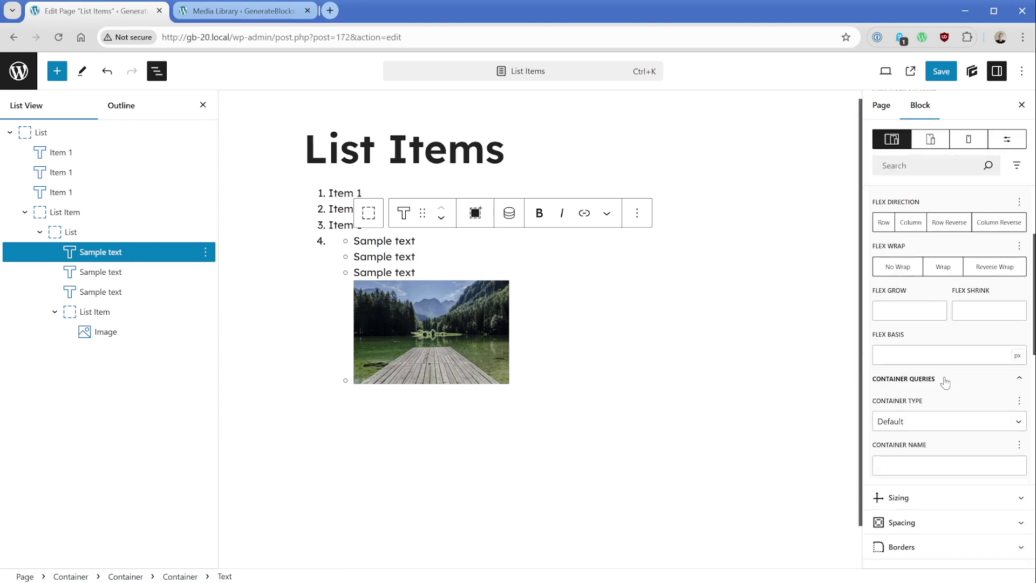
scroll(945, 382, "down", 4)
left_click(937, 375)
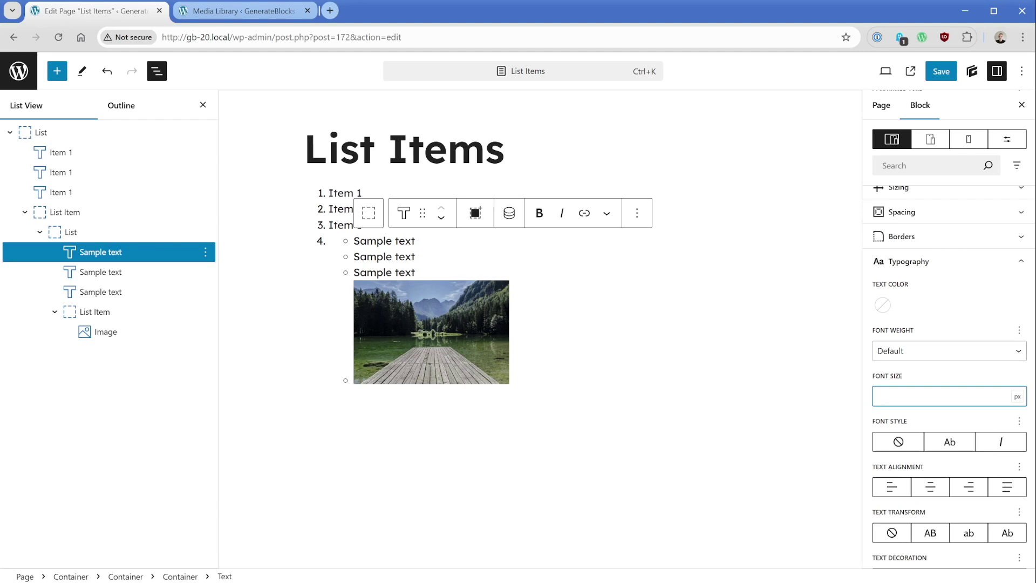
type("1.25re")
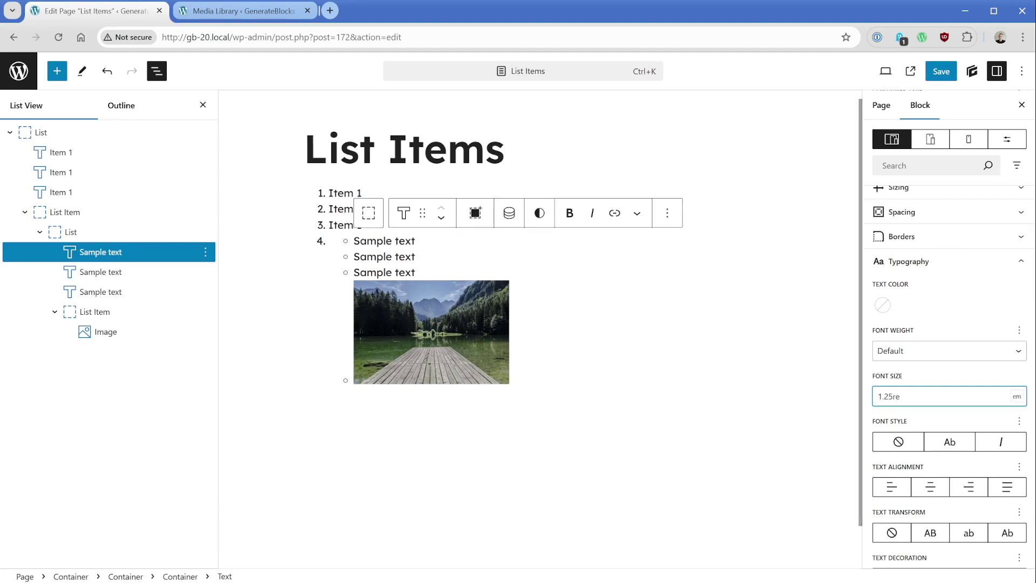
type("m")
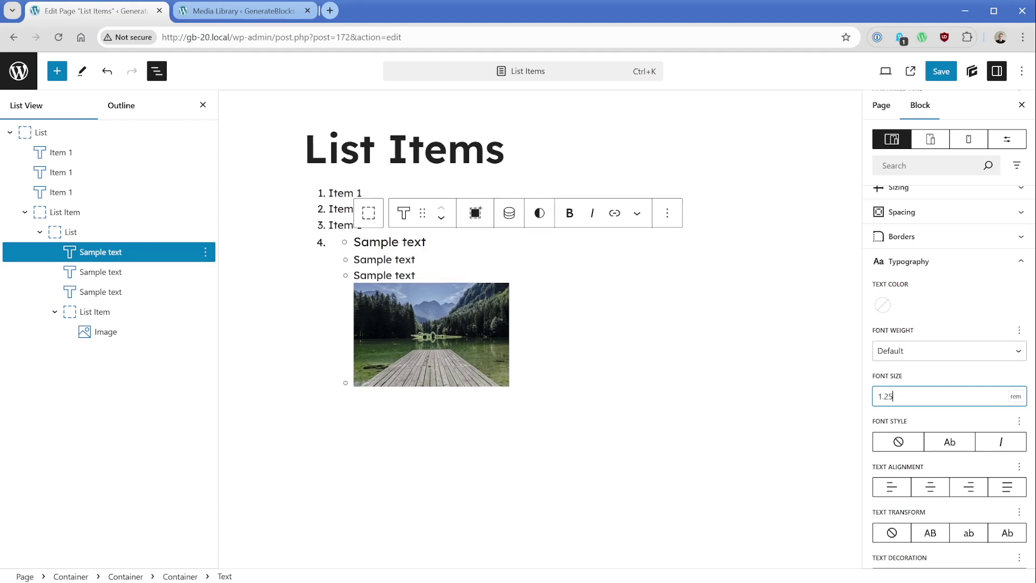
Step: Try square, then decimal-leading-zero markers as the nested list's List Type
left_click(132, 231)
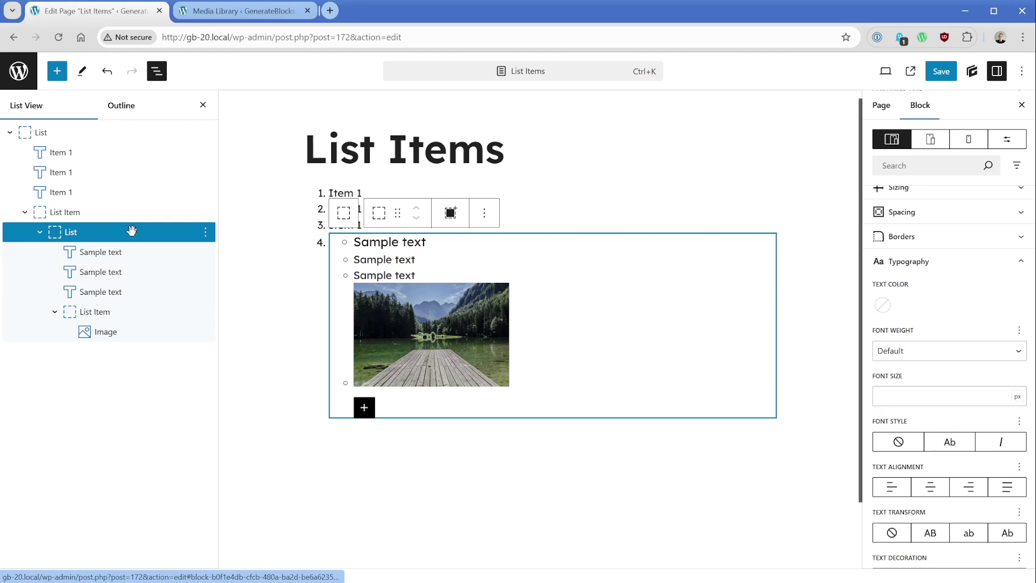
scroll(983, 324, "down", 6)
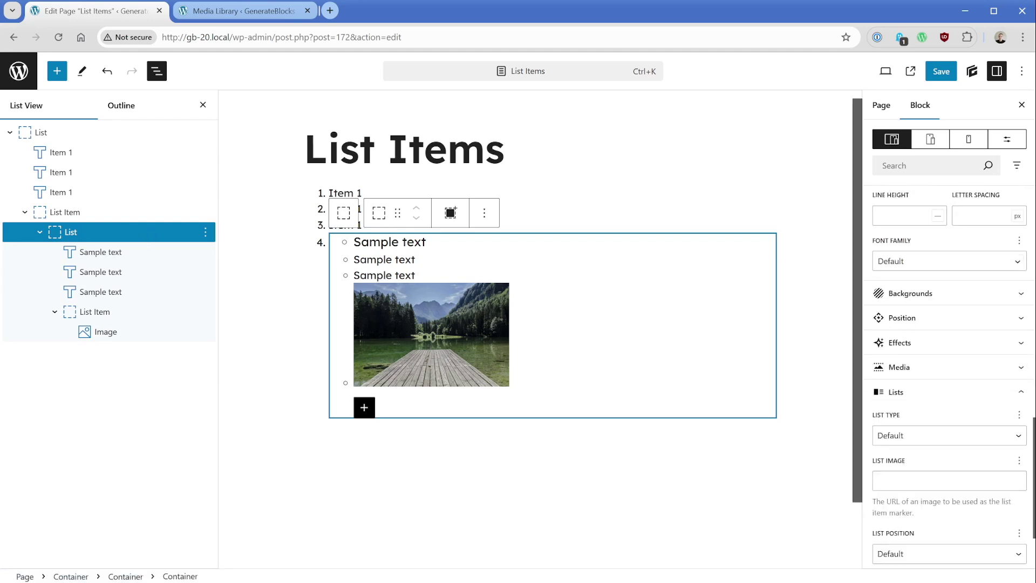
scroll(952, 400, "down", 2)
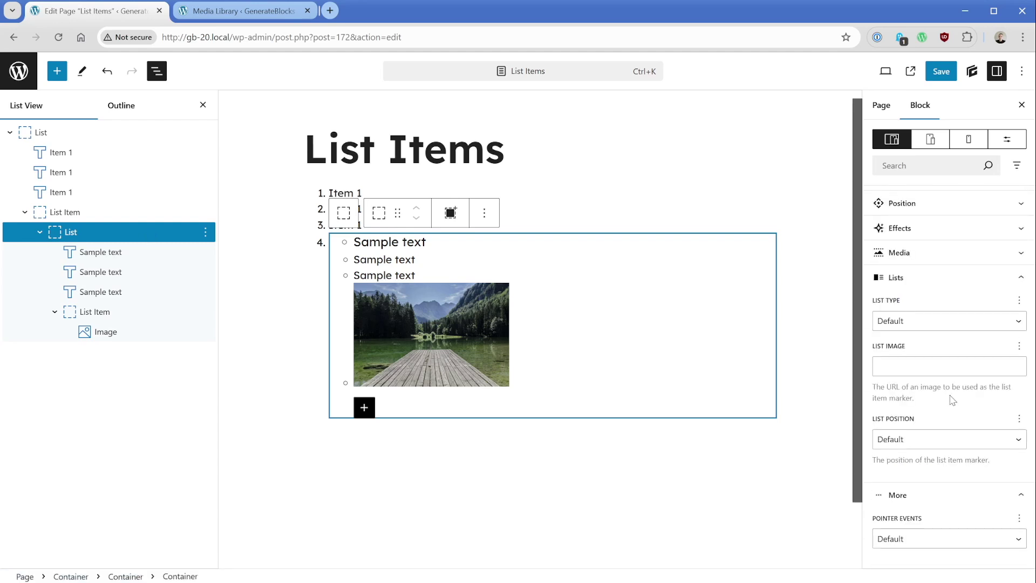
left_click(931, 323)
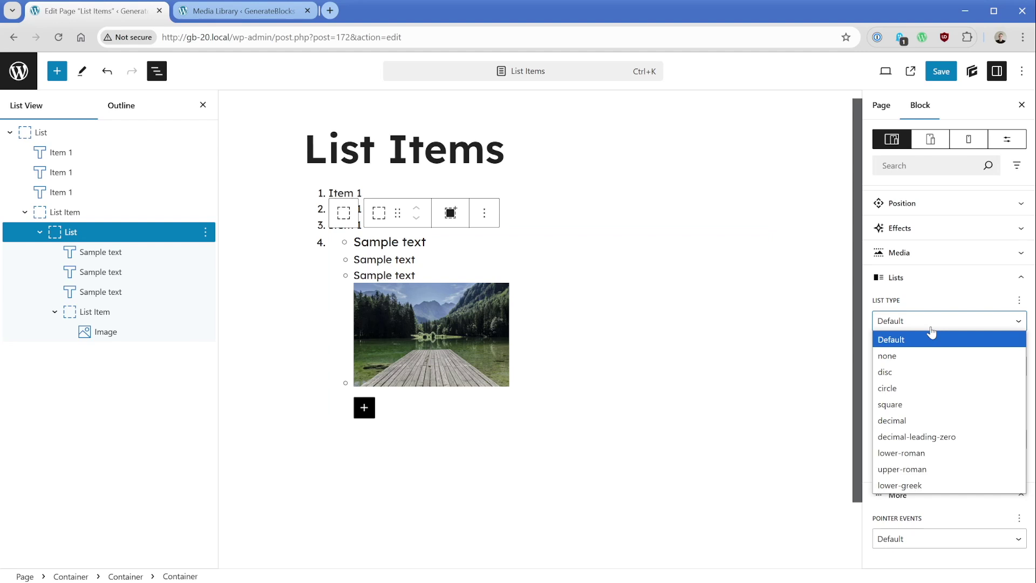
left_click(925, 405)
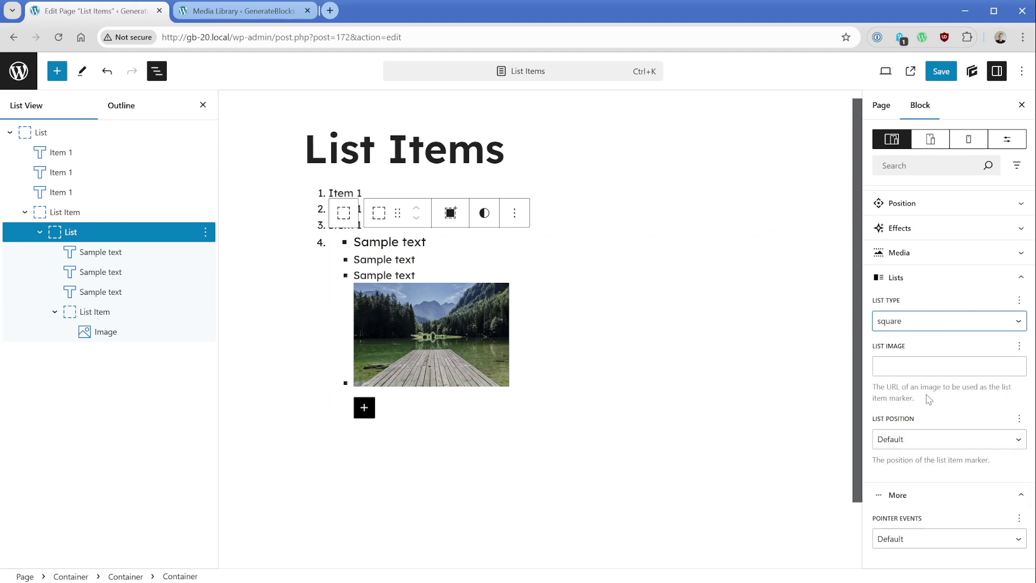
left_click(926, 327)
left_click(937, 436)
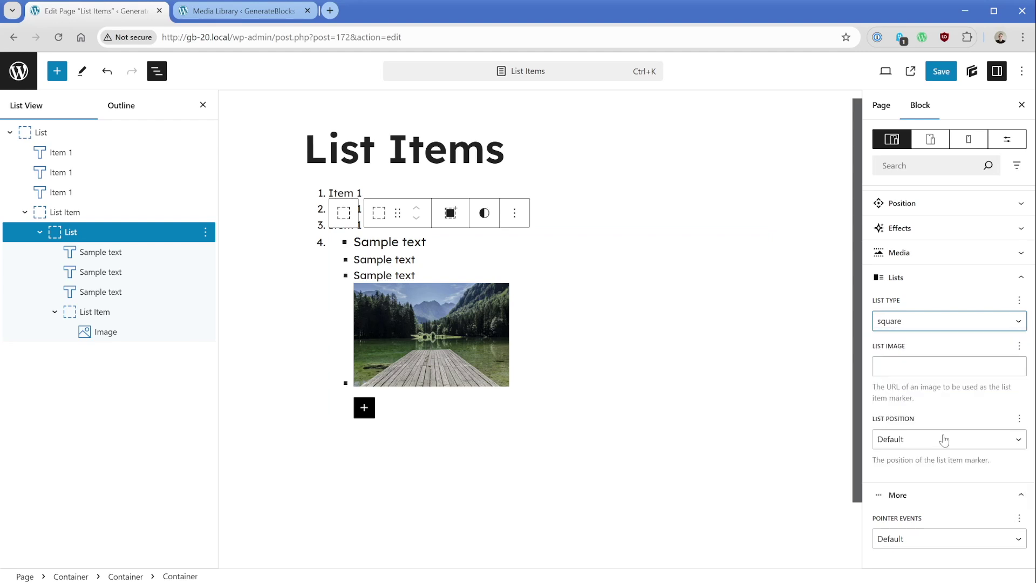
Step: Try lower-roman and upper-roman markers, then reset List Type to Default
left_click(924, 333)
key("Up")
key("Down")
key("Down")
key("Return")
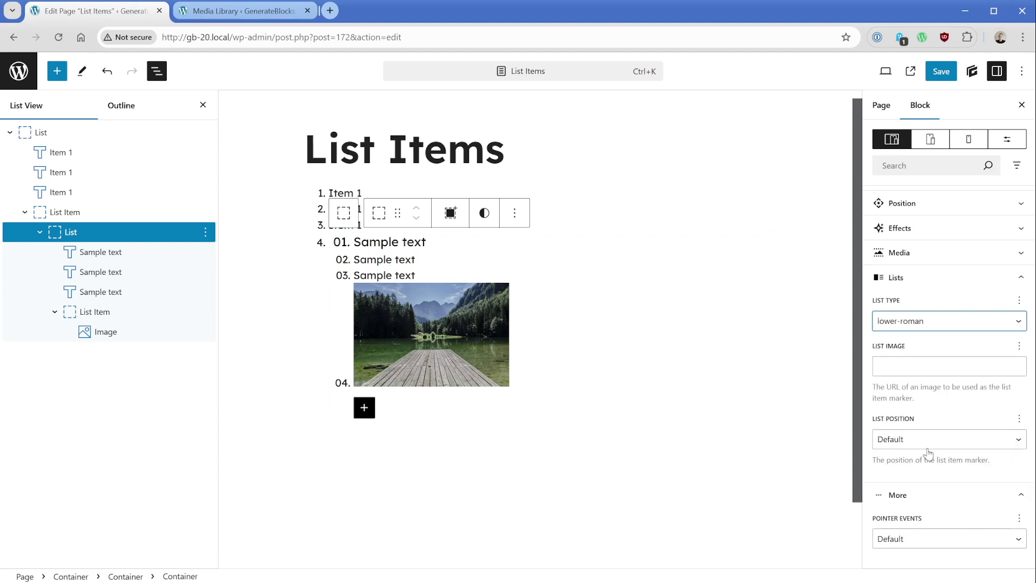
left_click(917, 327)
key("Down")
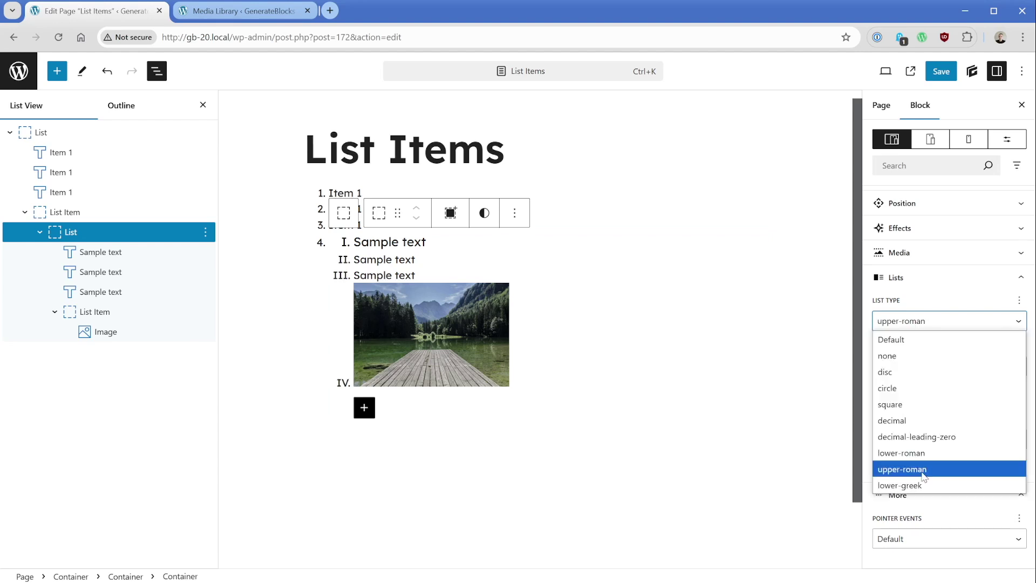
left_click(918, 339)
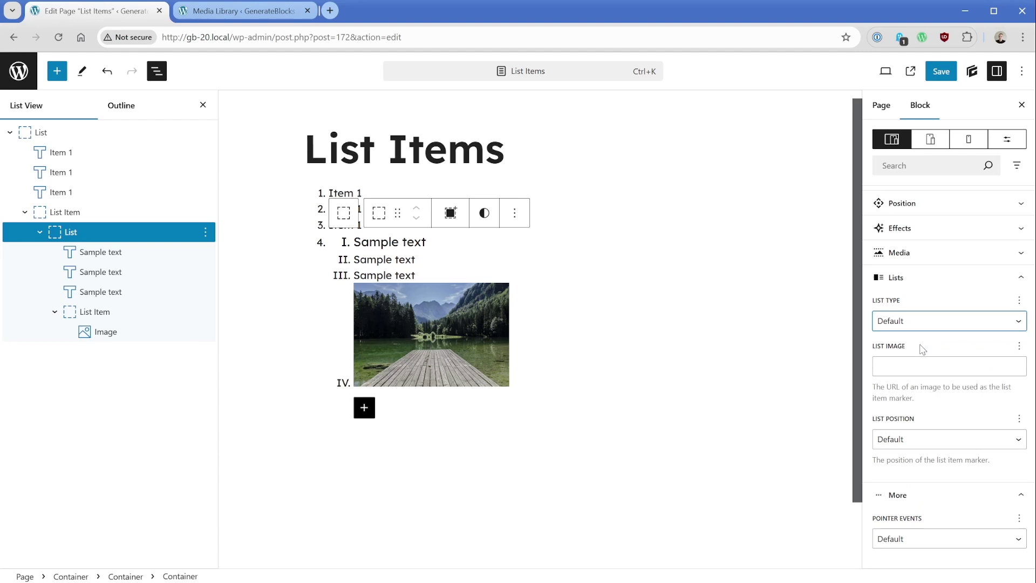
Step: Copy the checkmark-25 image's file URL from the Media Library and return to the editor
left_click(924, 366)
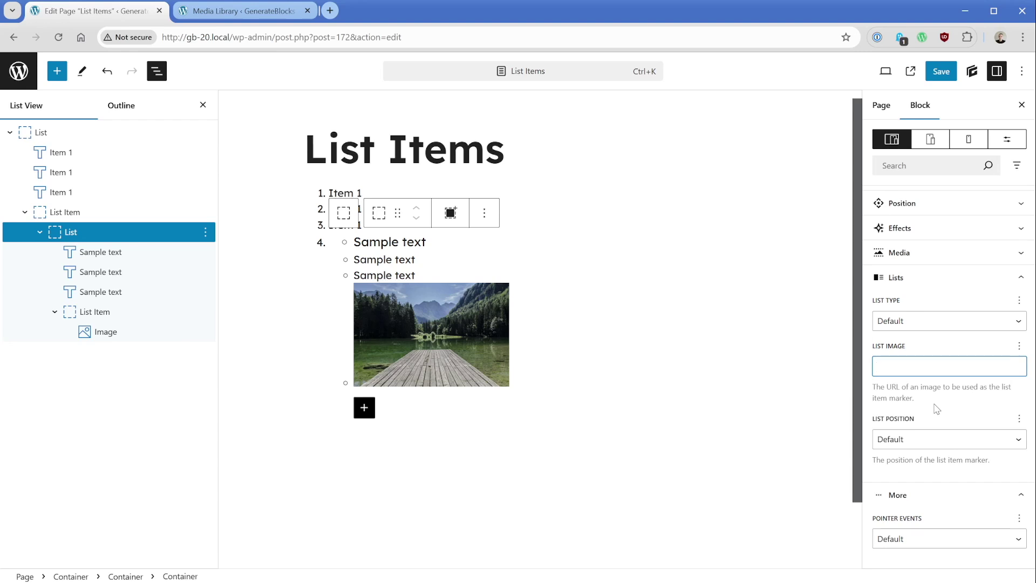
left_click(265, 16)
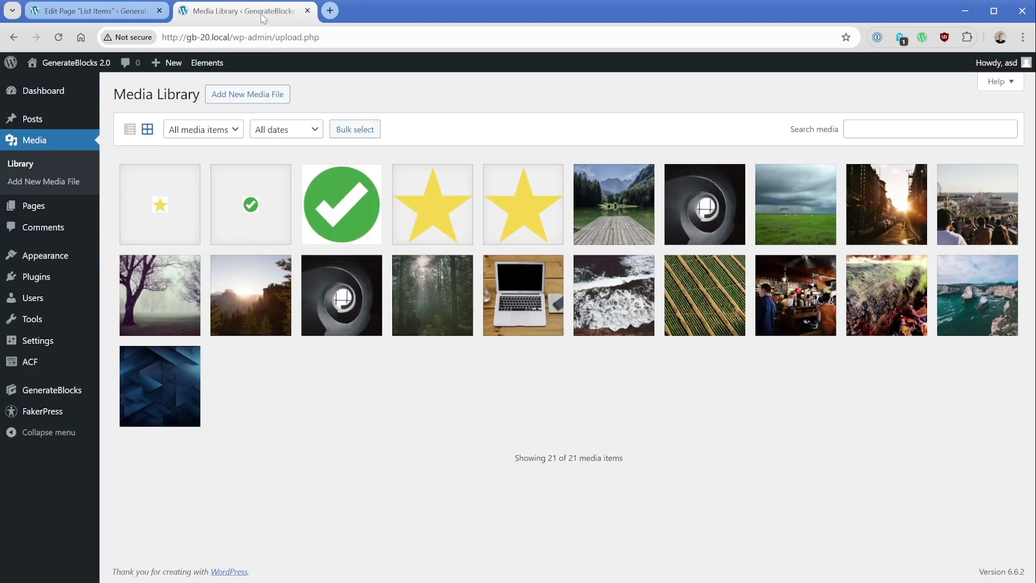
left_click(252, 219)
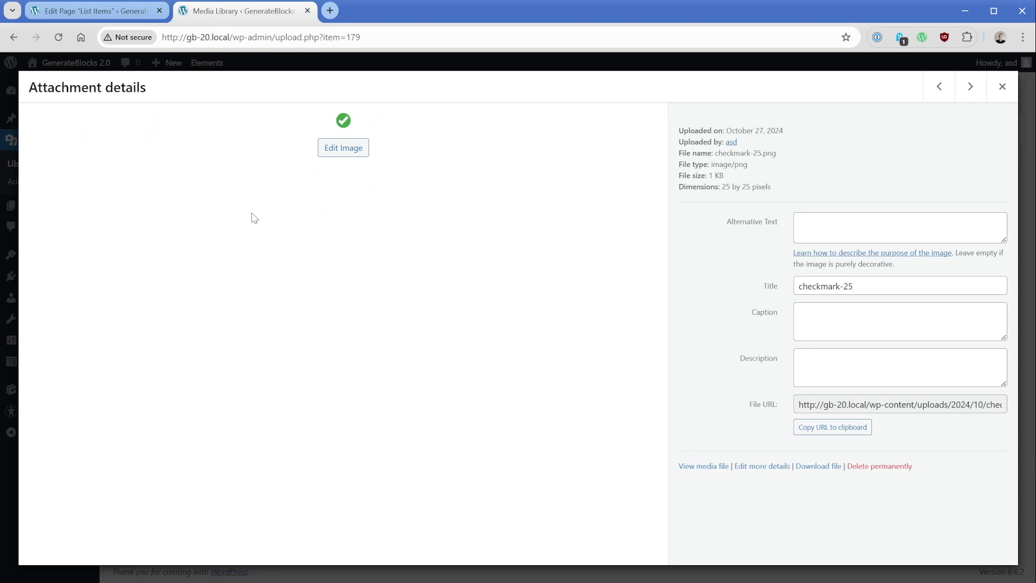
left_click(818, 429)
left_click(151, 12)
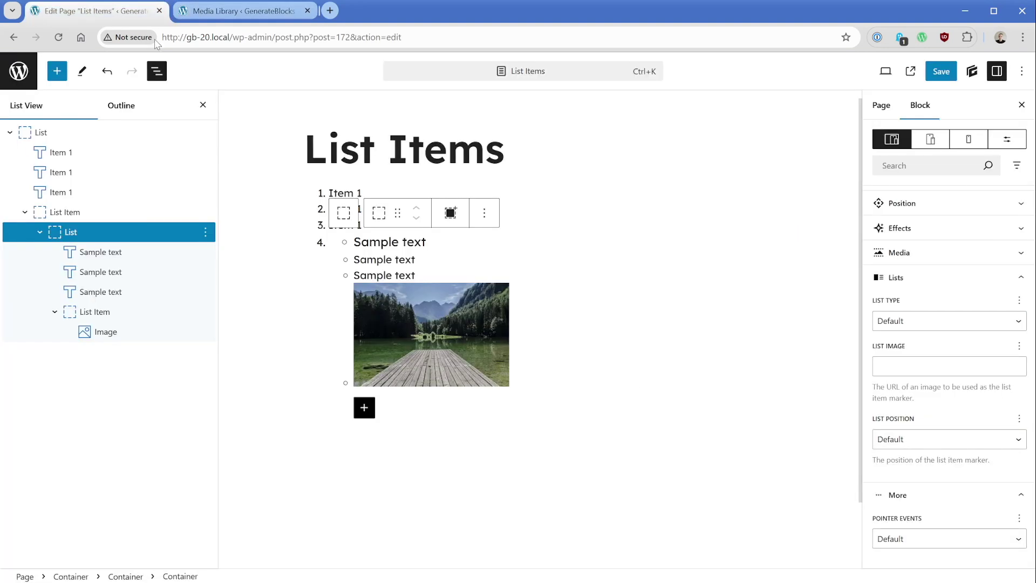
Step: Set the nested list's List Image to url('…checkmark-25.png') with the copied URL
left_click(917, 372)
type("url(")
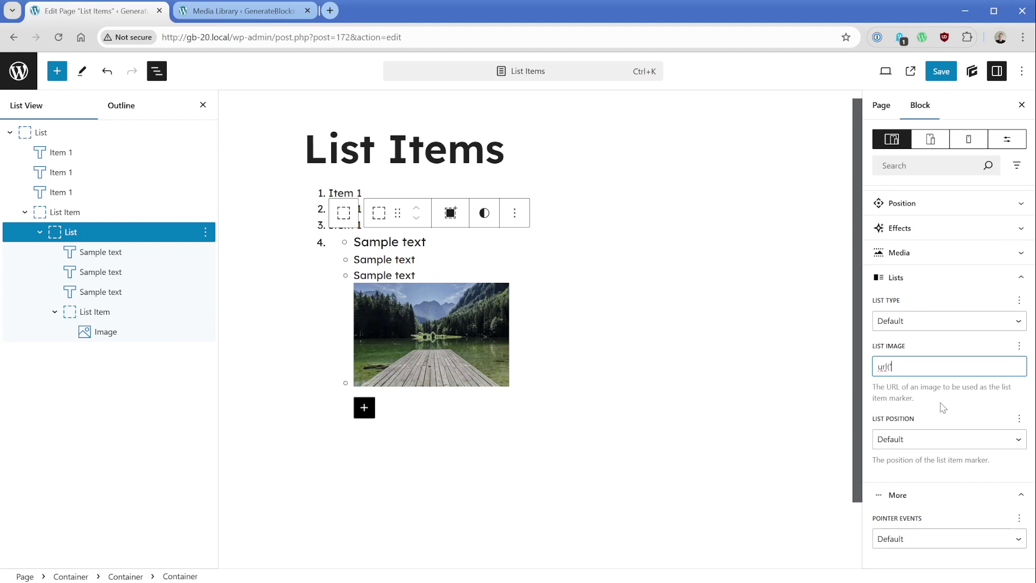
scroll(942, 407, "up", 1)
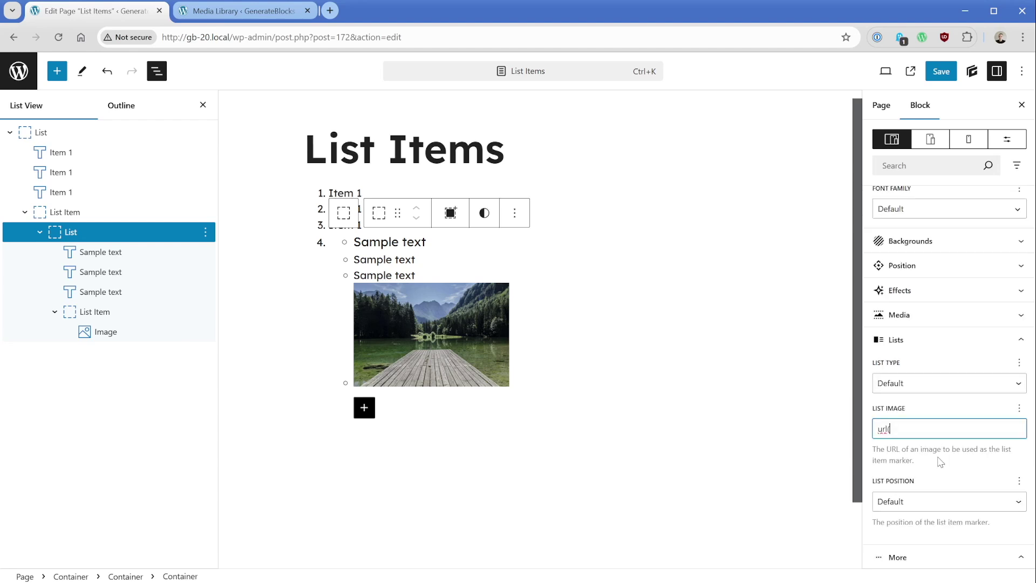
type("'")
key("ctrl+v")
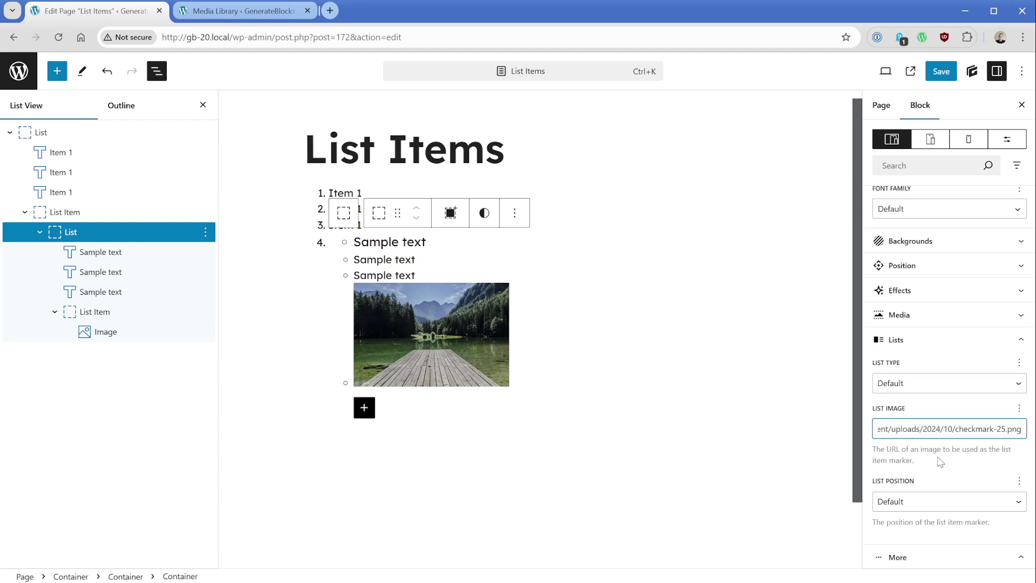
type("')")
left_click(940, 461)
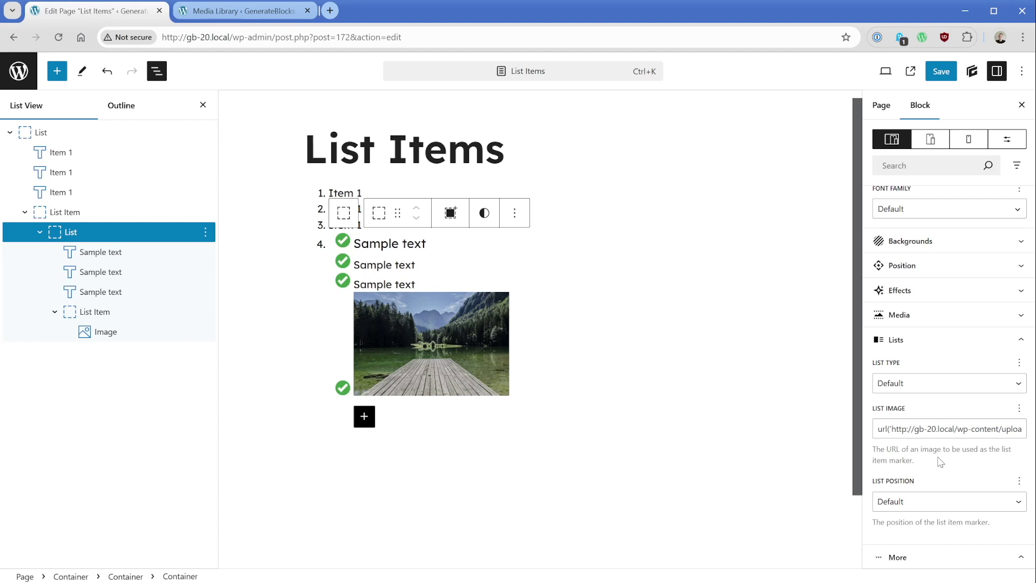
Step: Set the nested list's Display to Flex with Column direction
scroll(940, 461, "up", 10)
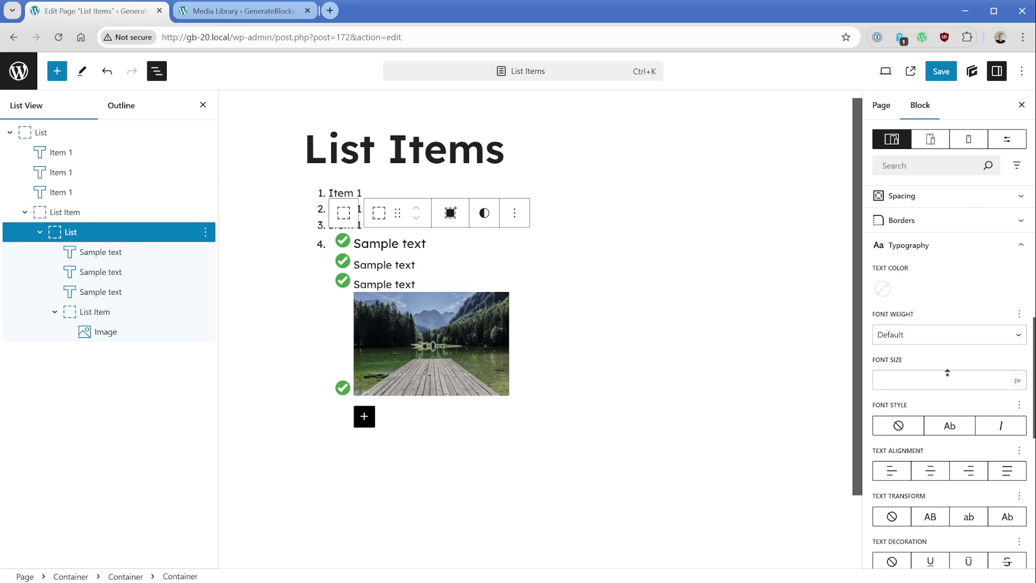
scroll(948, 372, "up", 8)
left_click(931, 326)
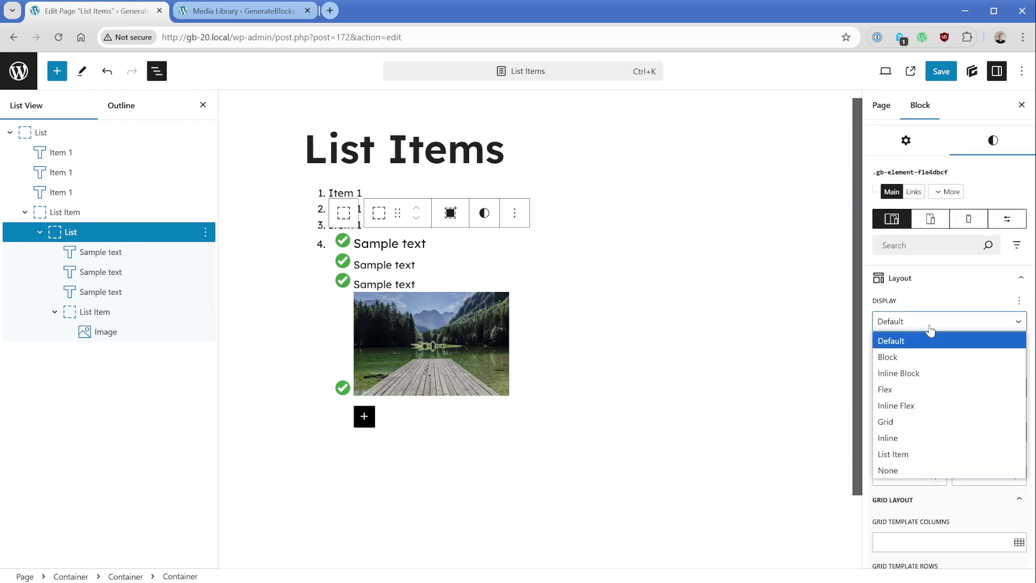
left_click(918, 389)
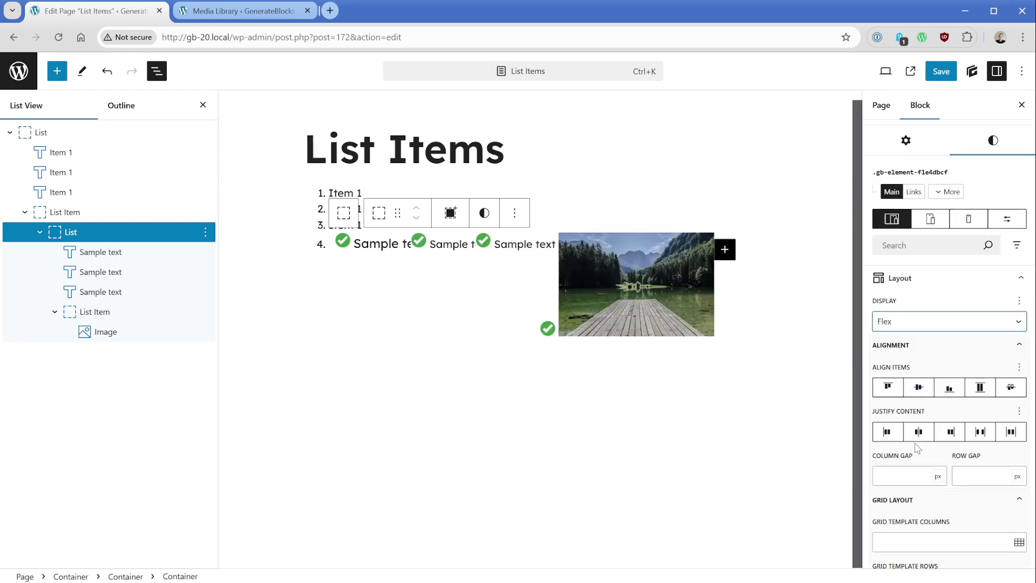
scroll(918, 459, "down", 3)
left_click(912, 510)
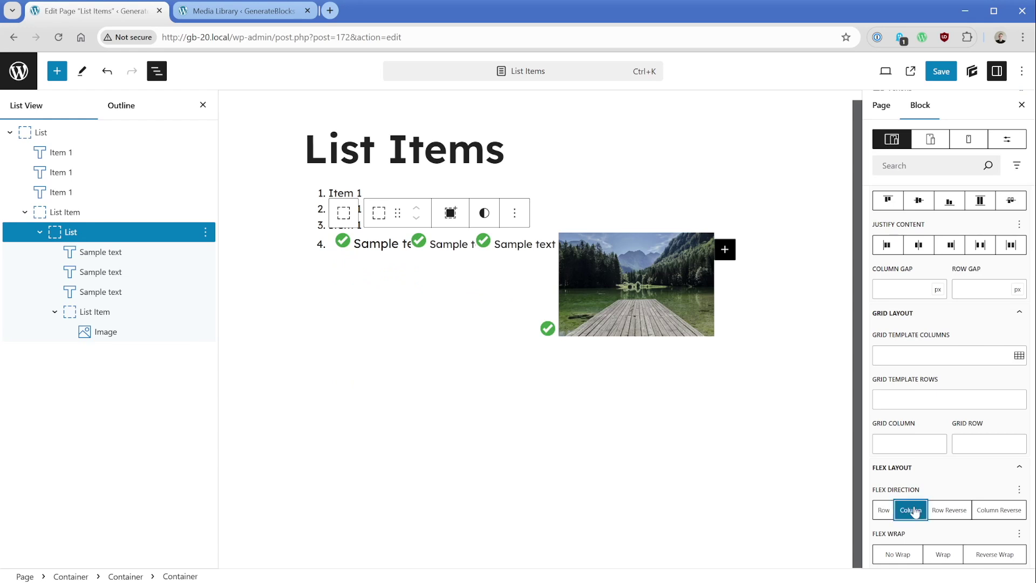
Step: Give the nested list a 1.5rem Row Gap, replacing the mistyped 2.5
left_click(961, 290)
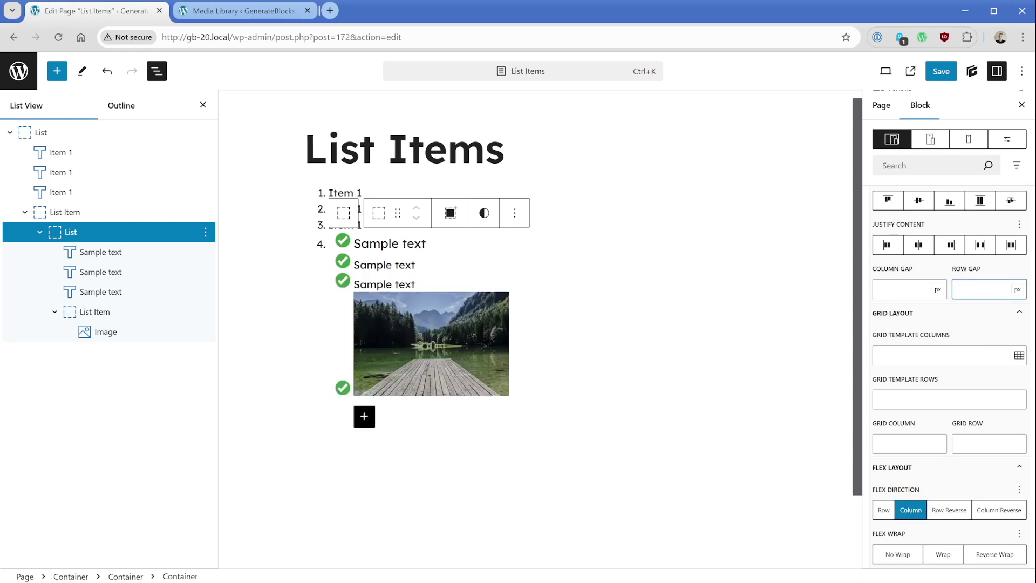
type("2.5")
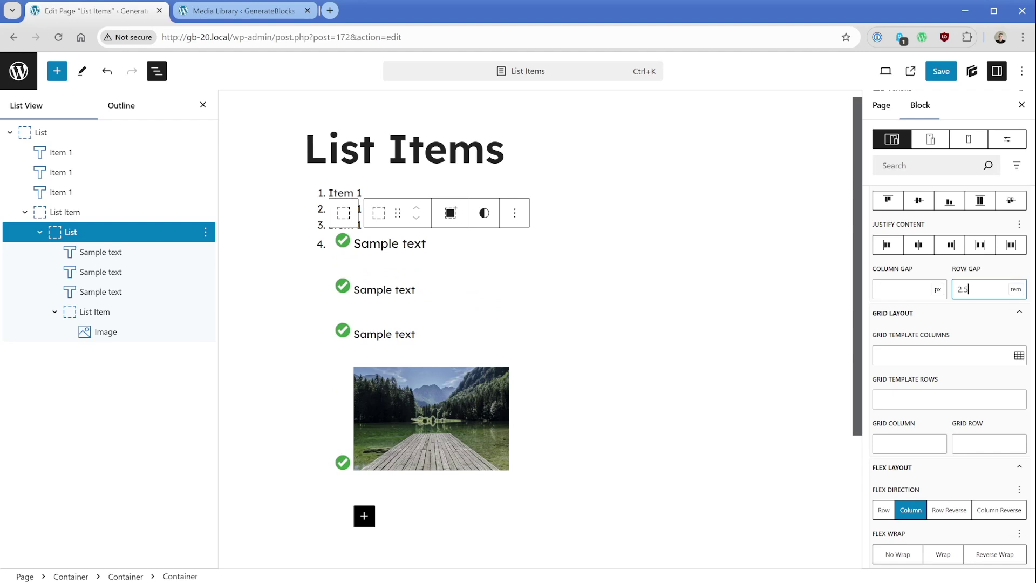
key("BackSpace")
key("BackSpace")
key("BackSpace")
type("1.5")
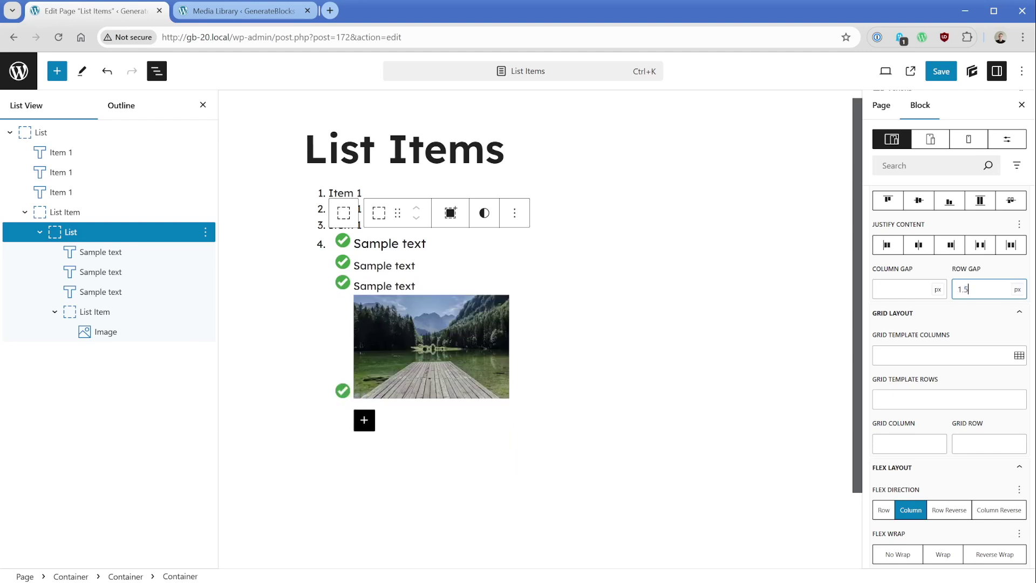
type("rem")
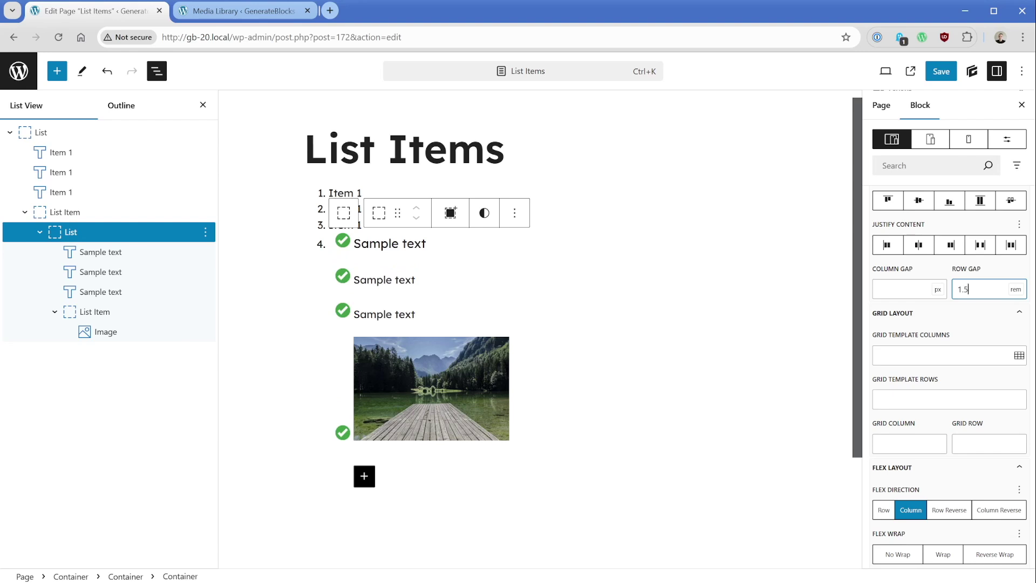
left_click(968, 306)
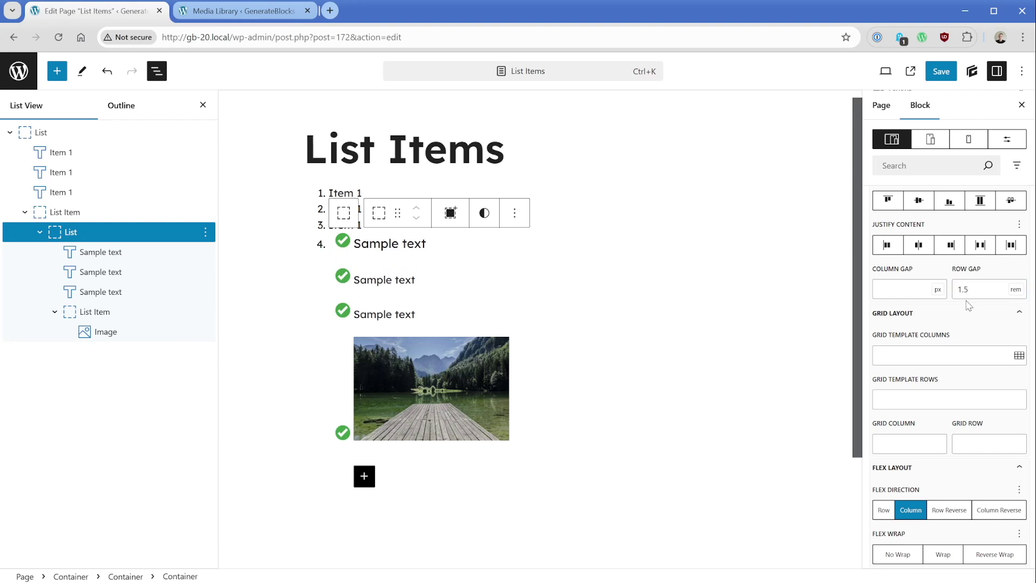